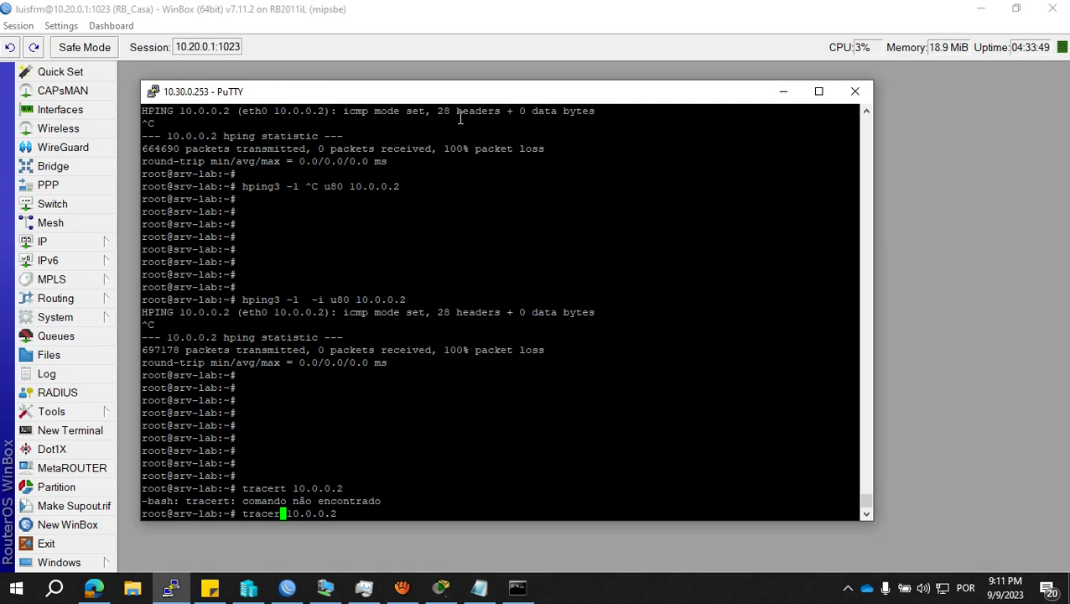
- Run traceroute to 10.0.0.2 from the lab server and interrupt it after the second hop
text(oute)
key(Return)
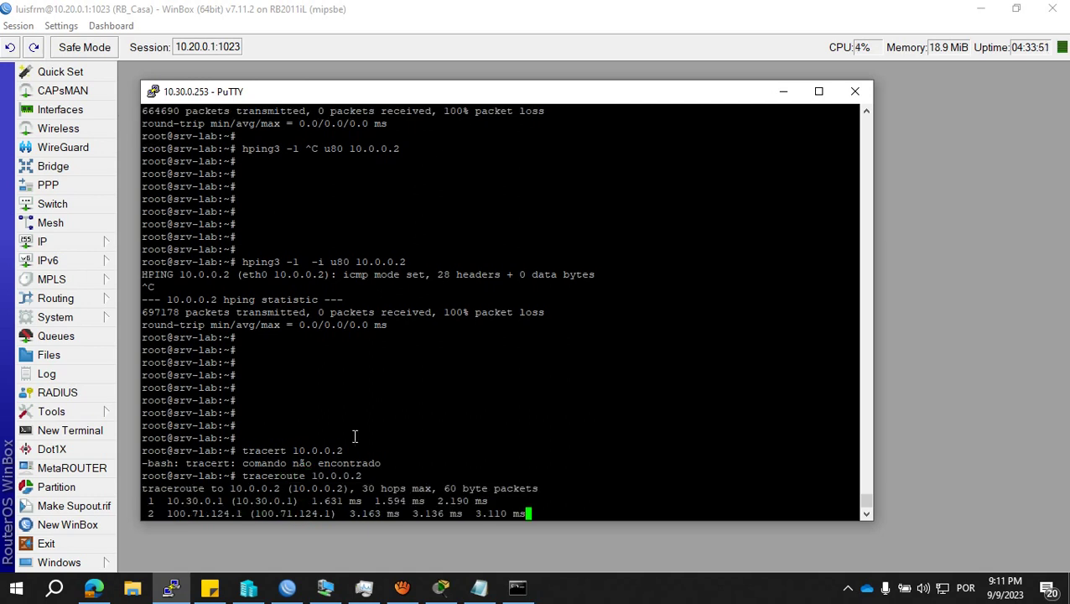
key(ctrl+c)
- Highlight the first and second hop addresses in the traceroute output and add blank prompt lines below it
double_click(189, 488)
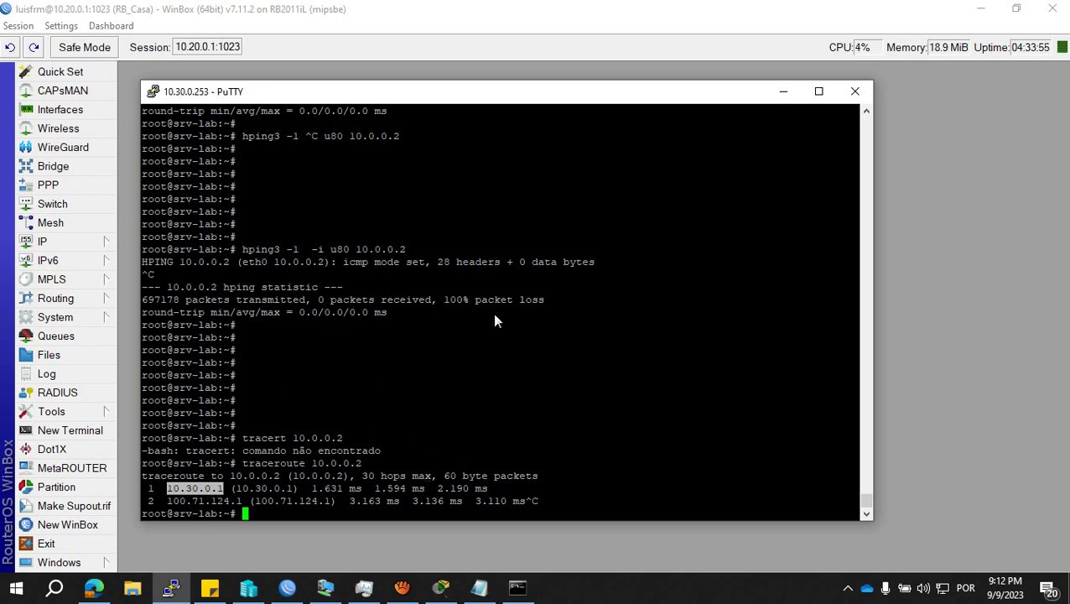
key(Return)
key(Return)
key(Return)
key(Return)
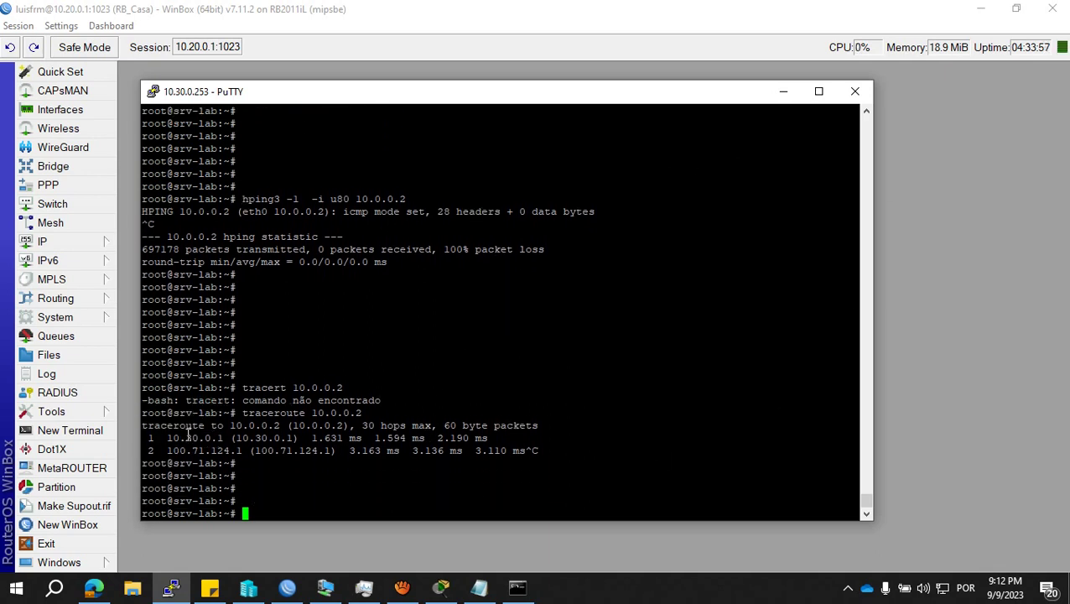
double_click(187, 451)
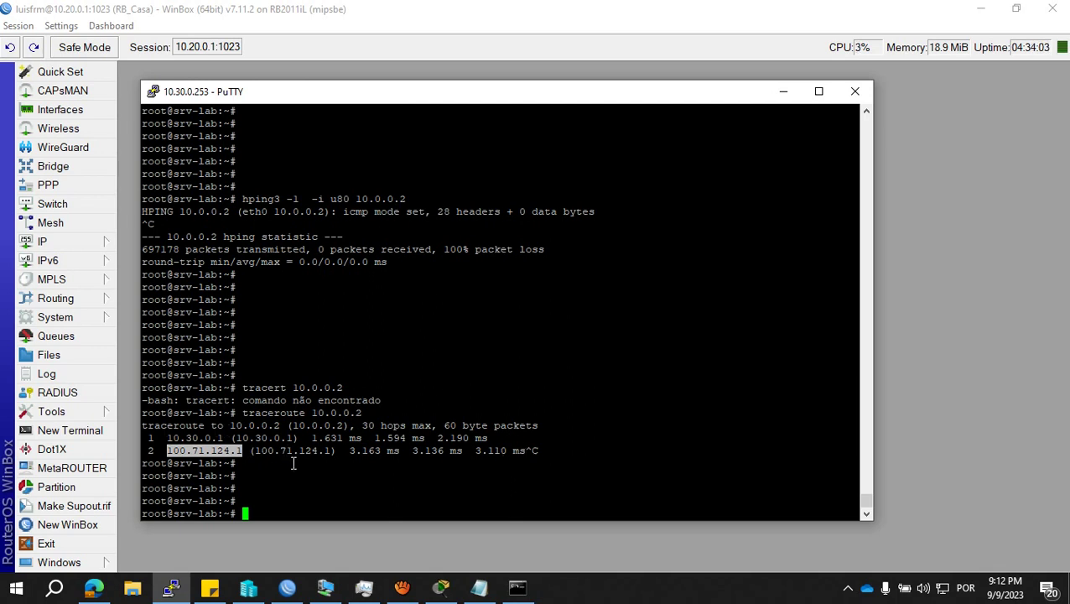
key(Return)
key(Return)
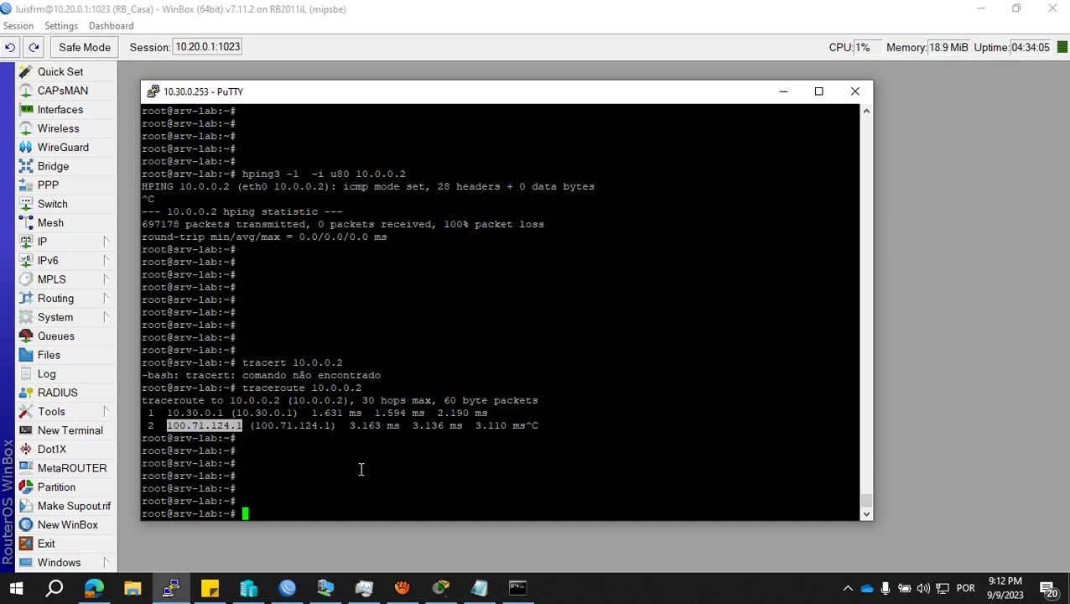
- Glance at the router's CPU profile in WinBox, then run hping3 -1 -i u80 10.0.0.2 in the PuTTY session
click(522, 9)
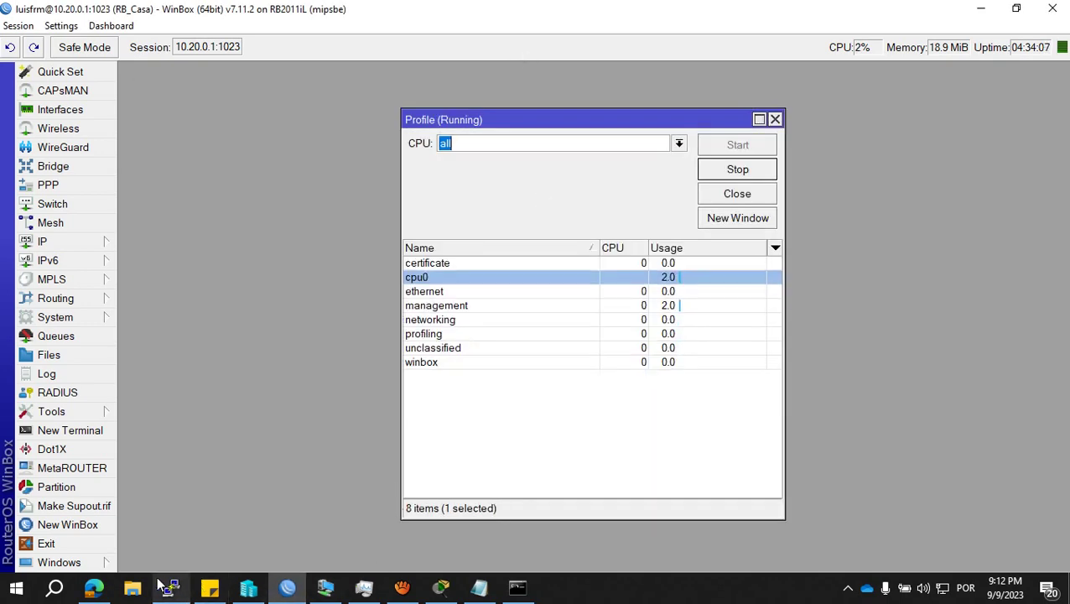
click(167, 588)
key(Return)
key(Return)
key(Return)
key(Up)
key(Up)
key(Up)
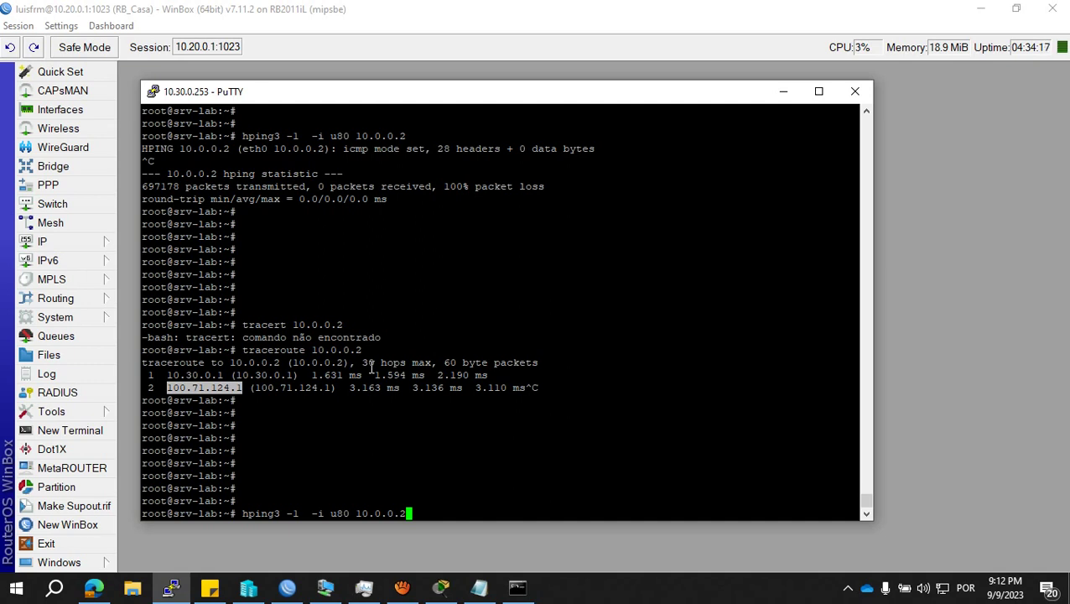
key(Return)
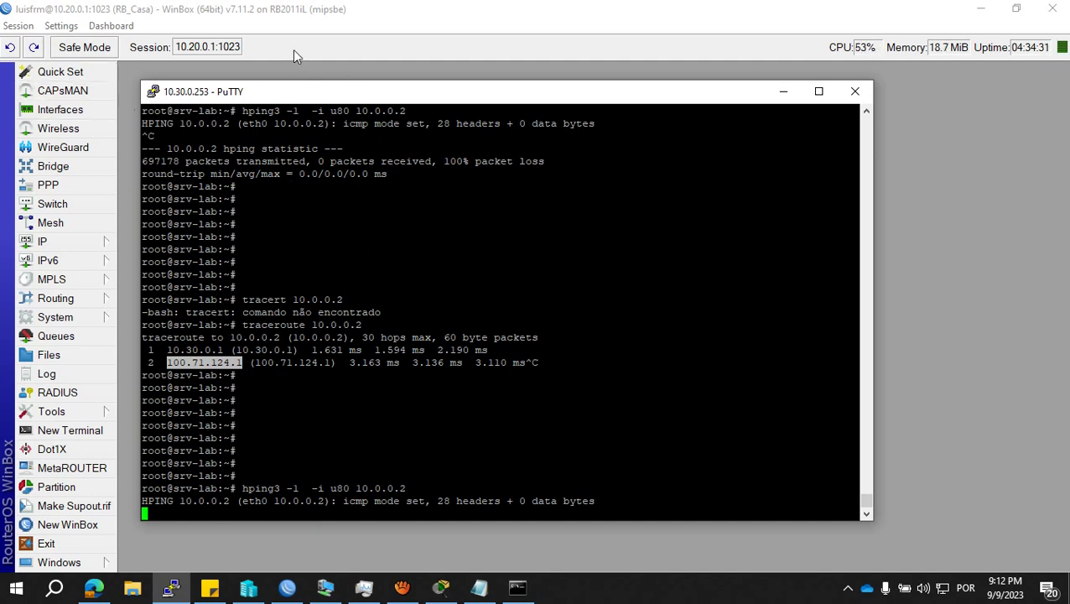
- Switch to WinBox and create a new IP route for 10.0.0.0/24 in the main table with Blackhole enabled
click(516, 17)
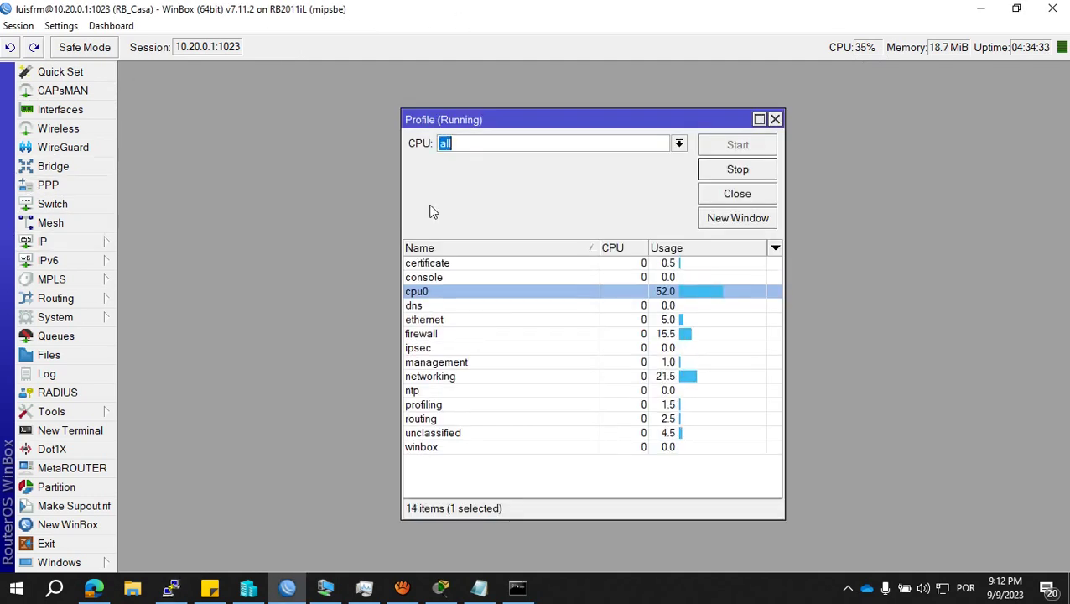
click(94, 242)
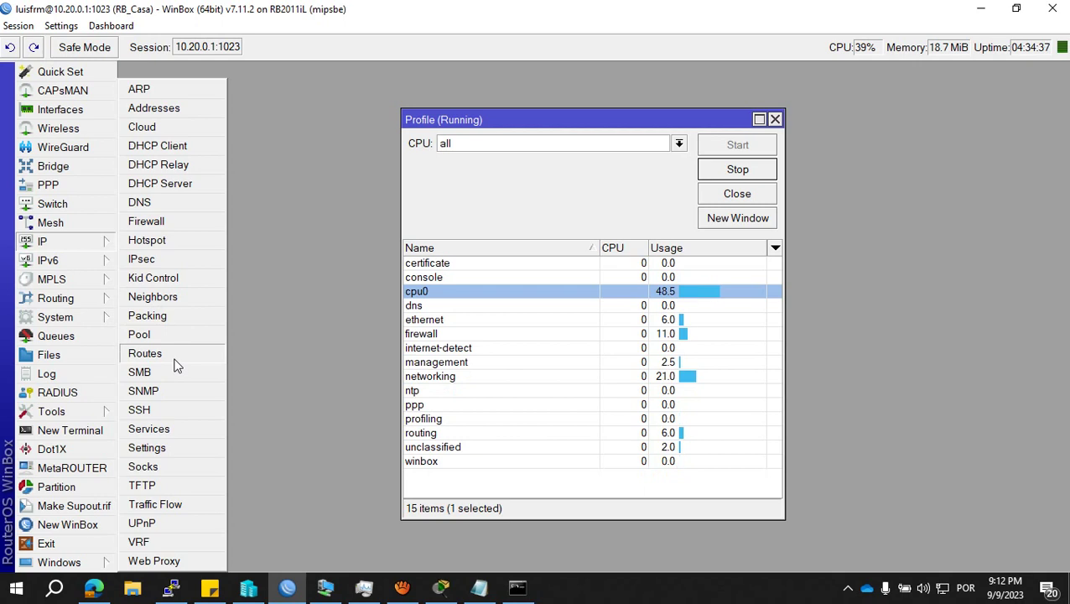
click(145, 353)
click(128, 92)
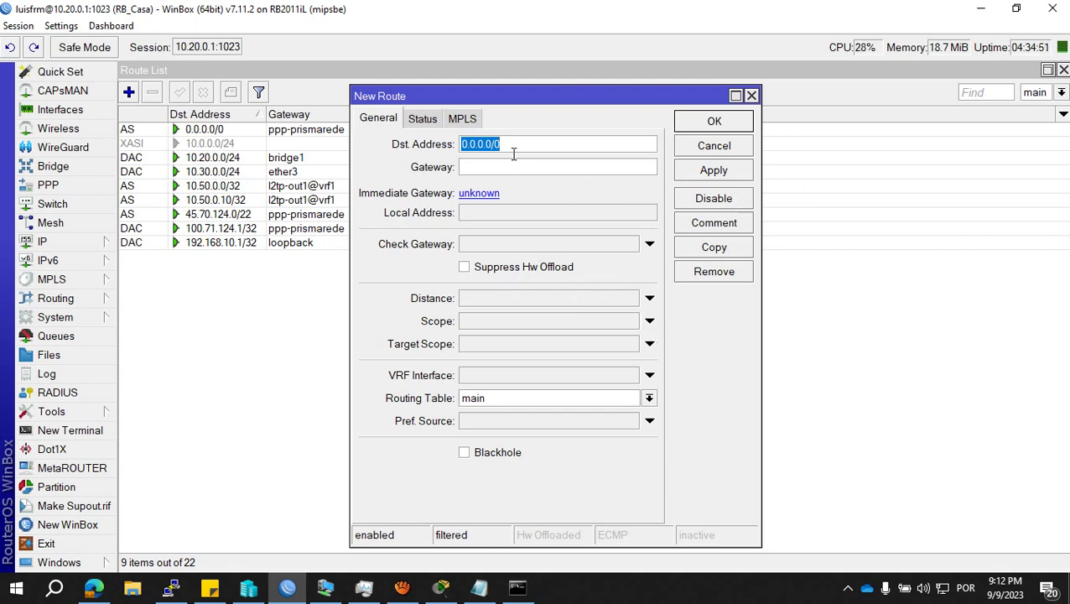
text(10)
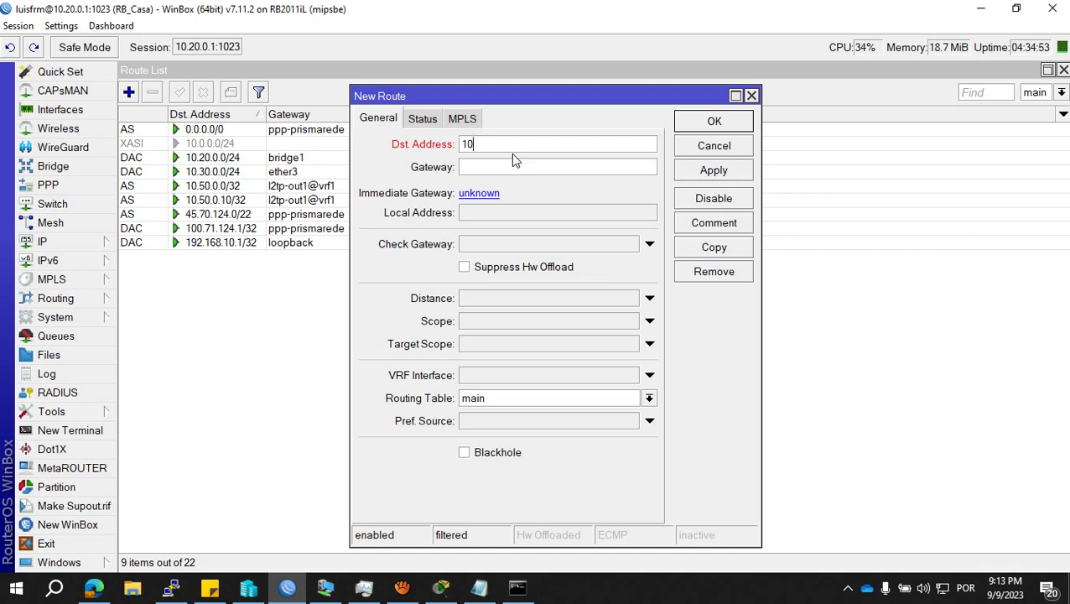
text(.0.0.0/24)
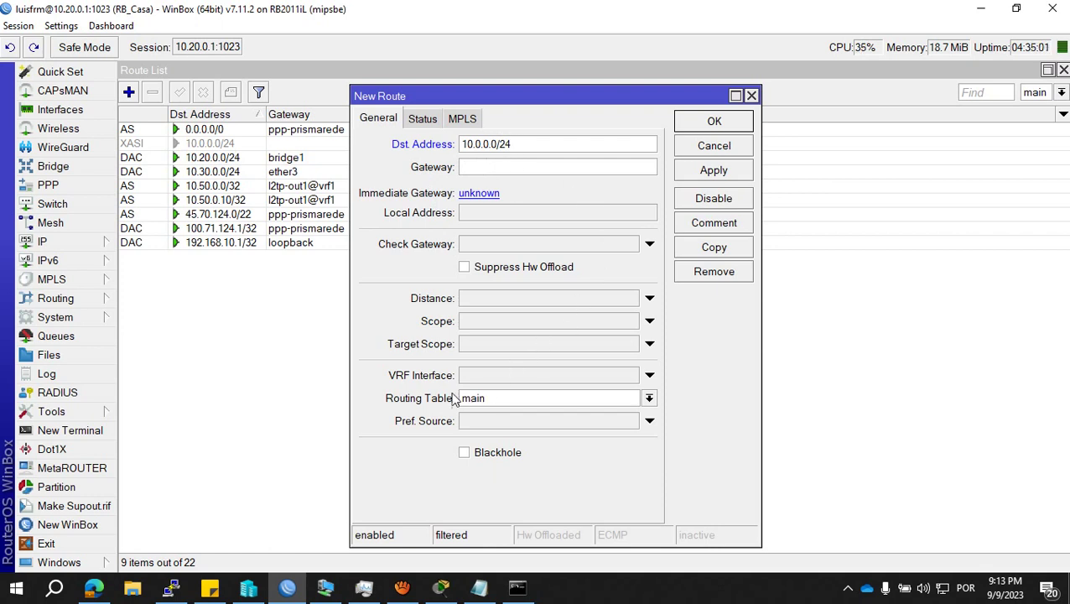
click(467, 453)
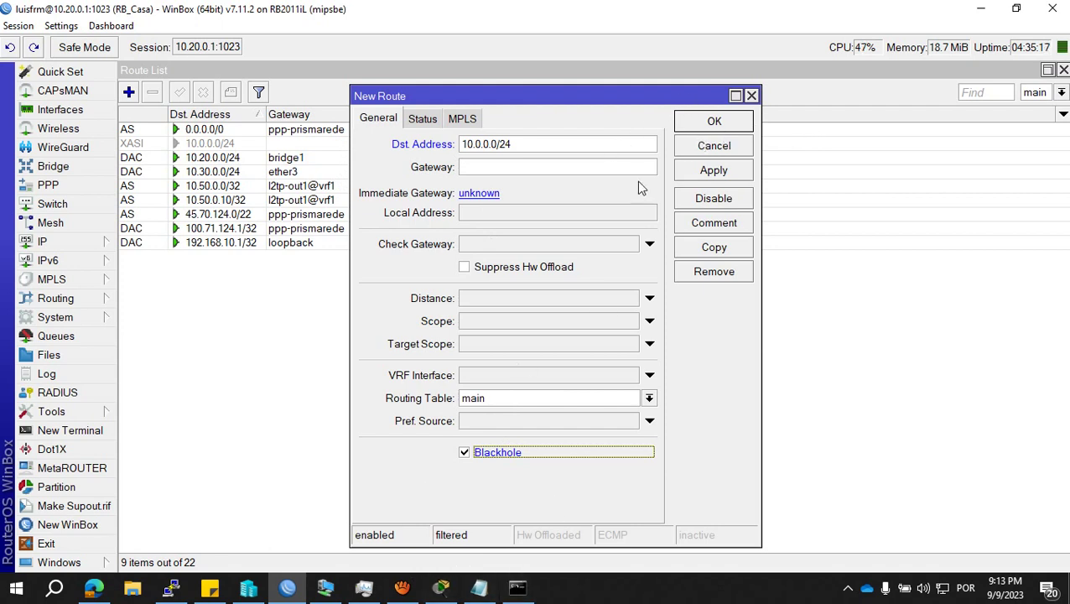
- Switch to the Windows Command Prompt and ping 10.0.0.1
click(517, 588)
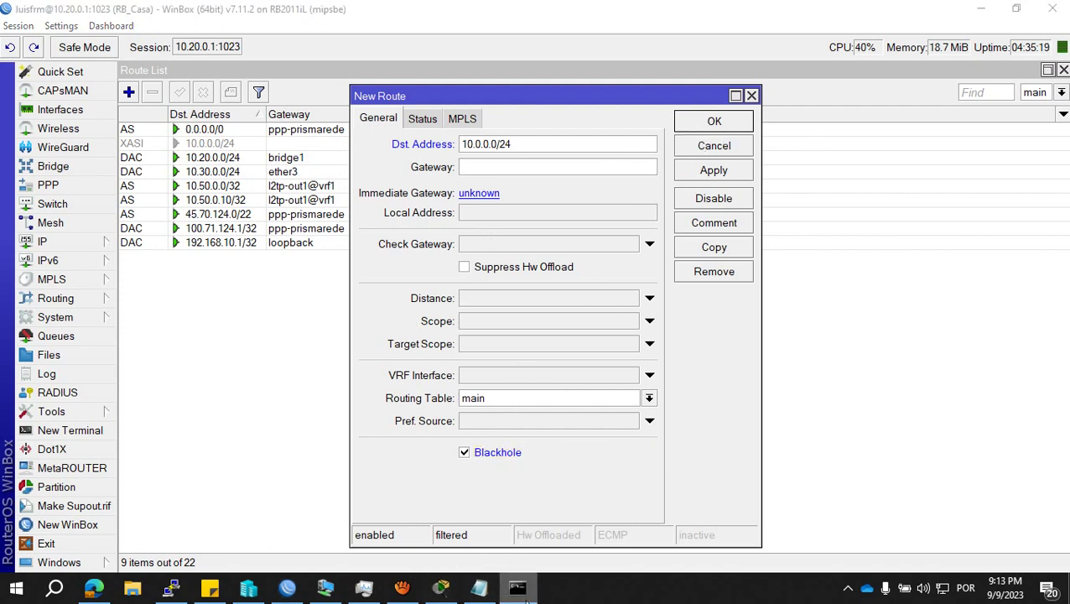
click(517, 588)
click(518, 587)
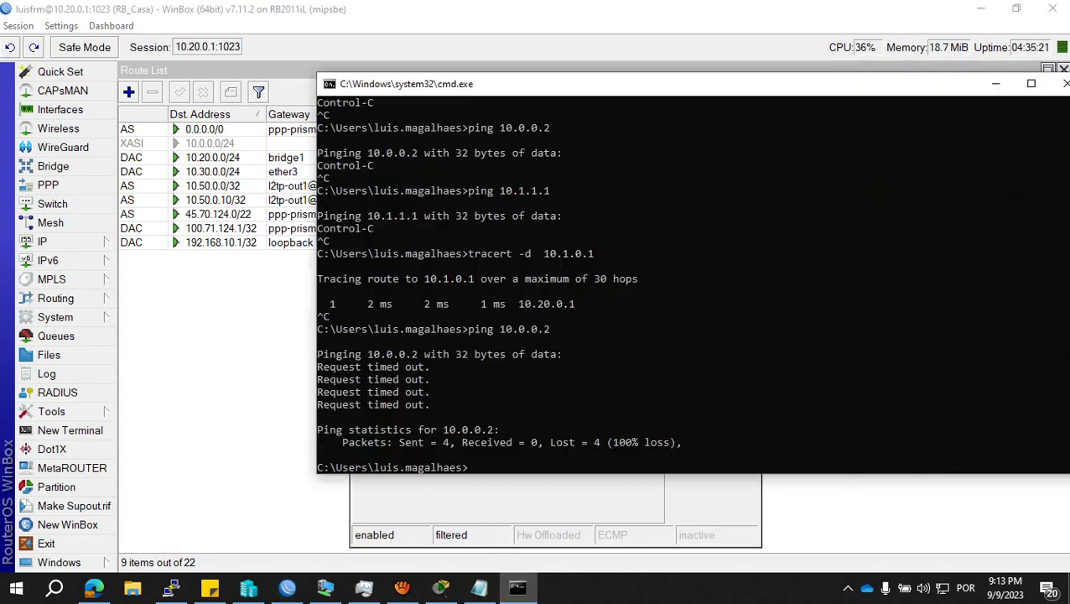
drag(503, 45, 529, 55)
key(Return)
key(Return)
key(Return)
key(Up)
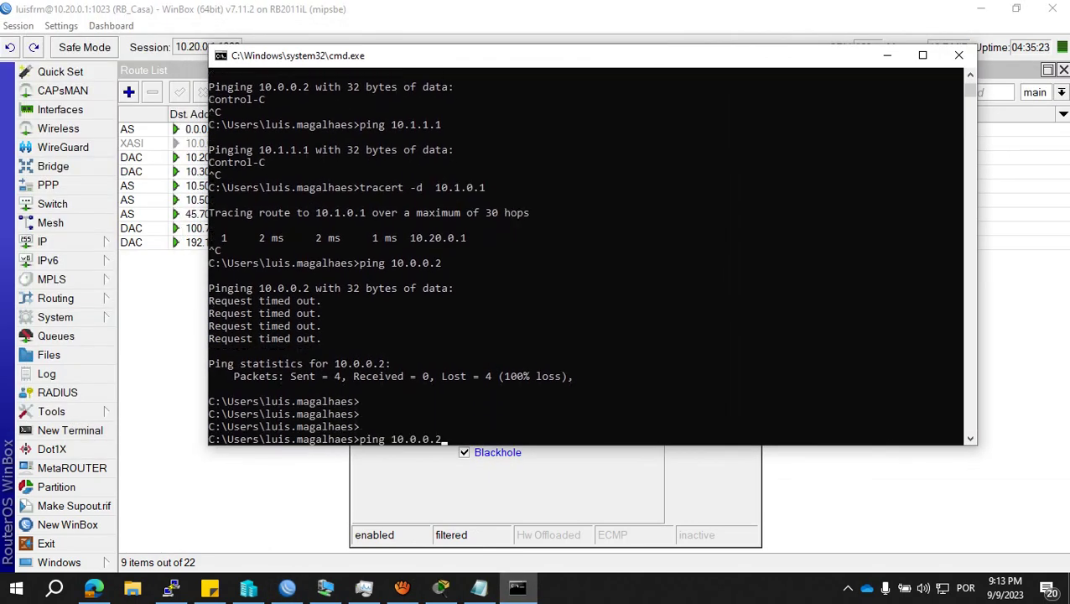
key(BackSpace)
text(1)
key(Return)
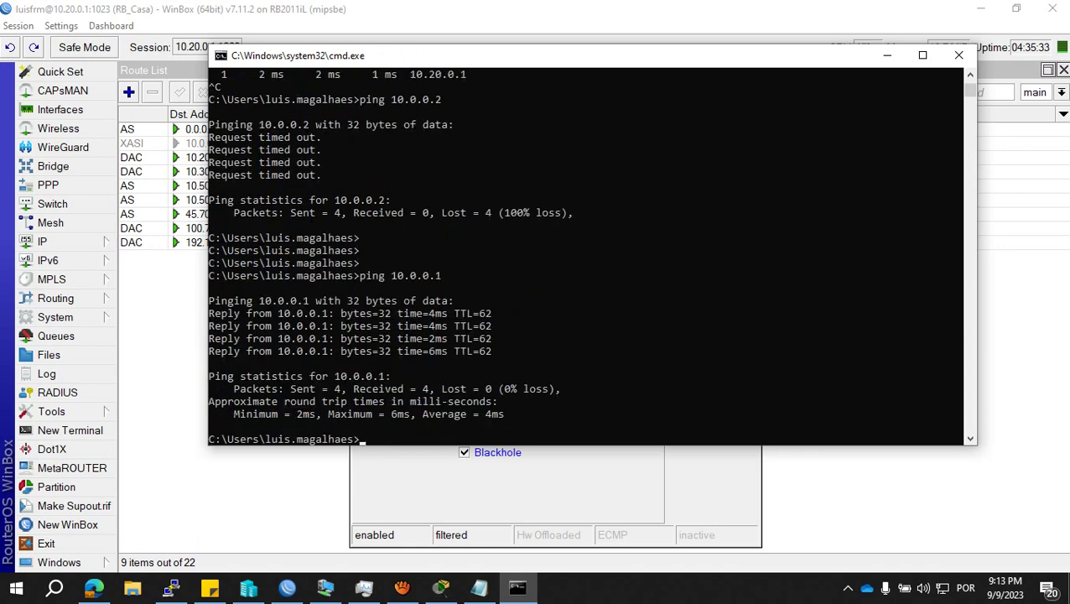
- Trace the route to 10.0.0.1 with tracert -d and highlight the hop addresses in the output
key(Up)
key(Delete)
key(Delete)
key(Delete)
key(Delete)
text(tracert -d)
key(Return)
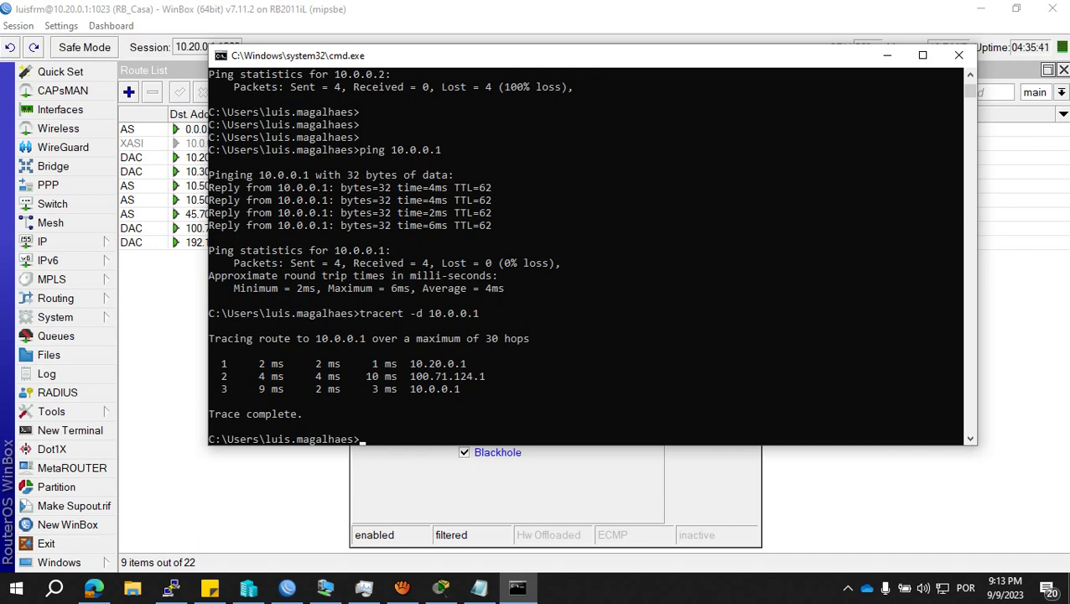
drag(411, 363, 490, 376)
drag(410, 388, 461, 388)
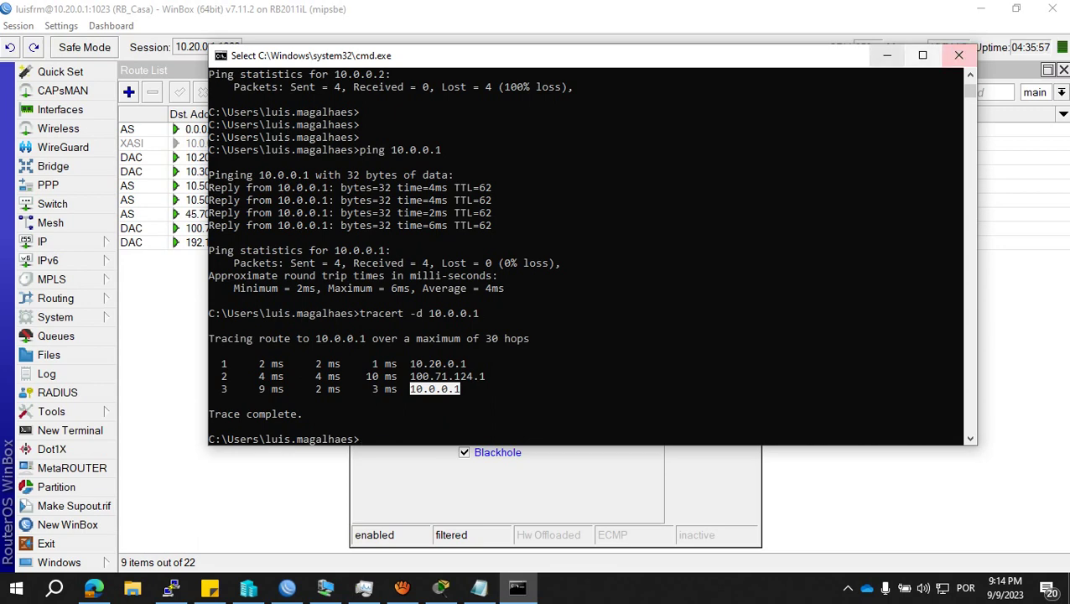
- Minimize the Command Prompt and save the new 10.0.0.0/24 blackhole route
click(888, 55)
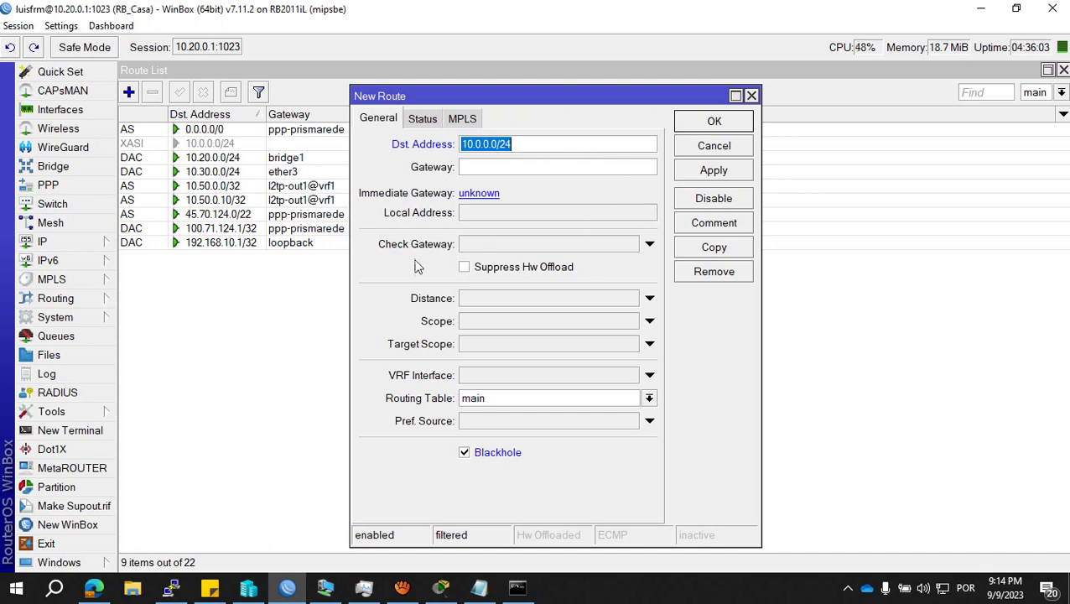
click(714, 122)
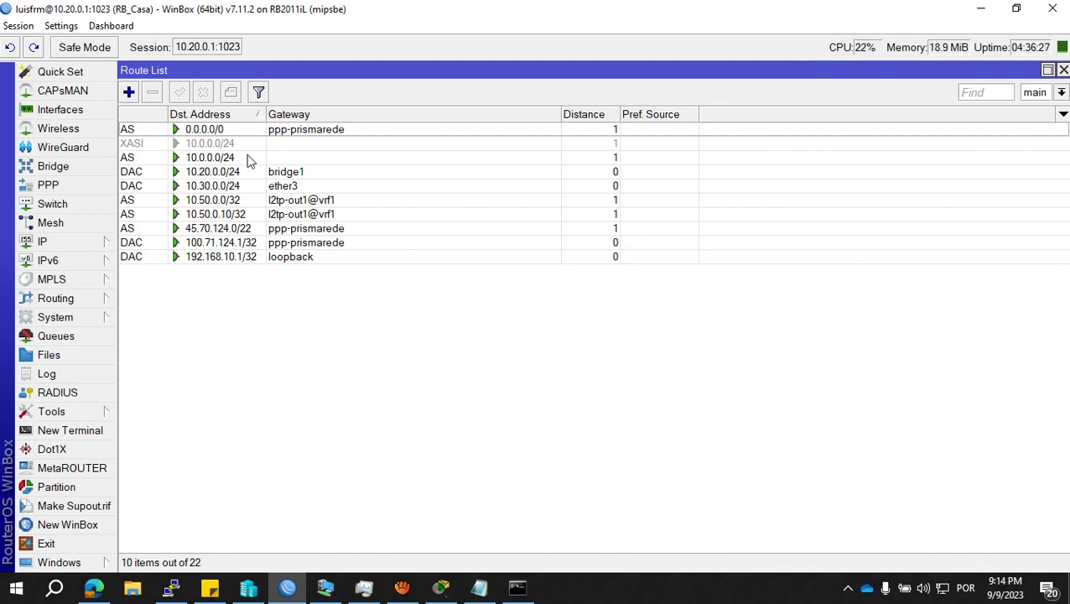
- Switch to the PuTTY session, stop the running hping3 command and run traceroute to 10.0.0.2 again
click(171, 589)
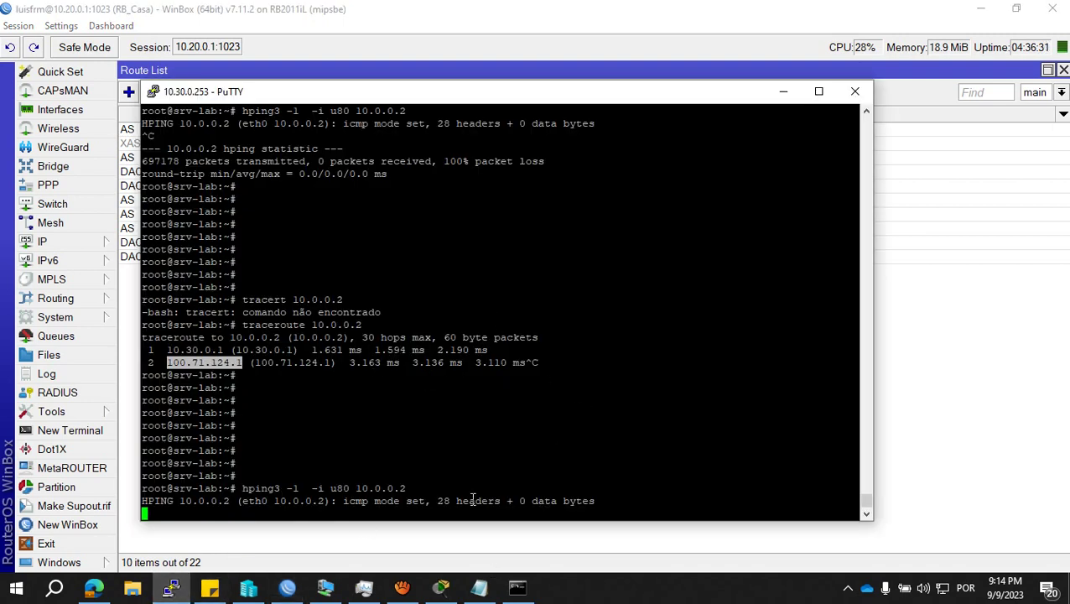
key(ctrl+c)
key(ctrl+c)
key(Up)
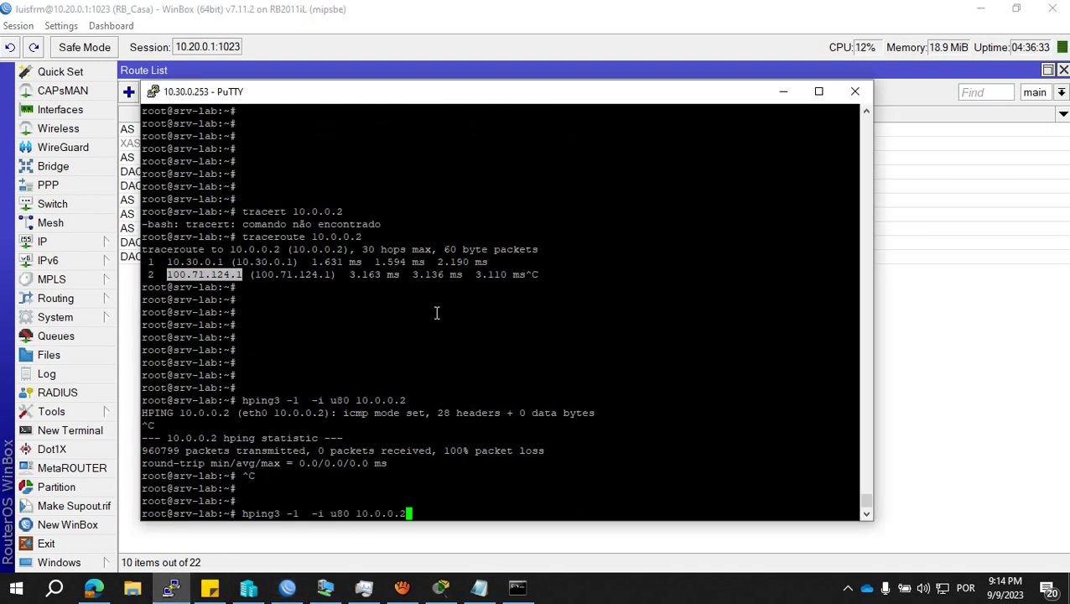
key(Up)
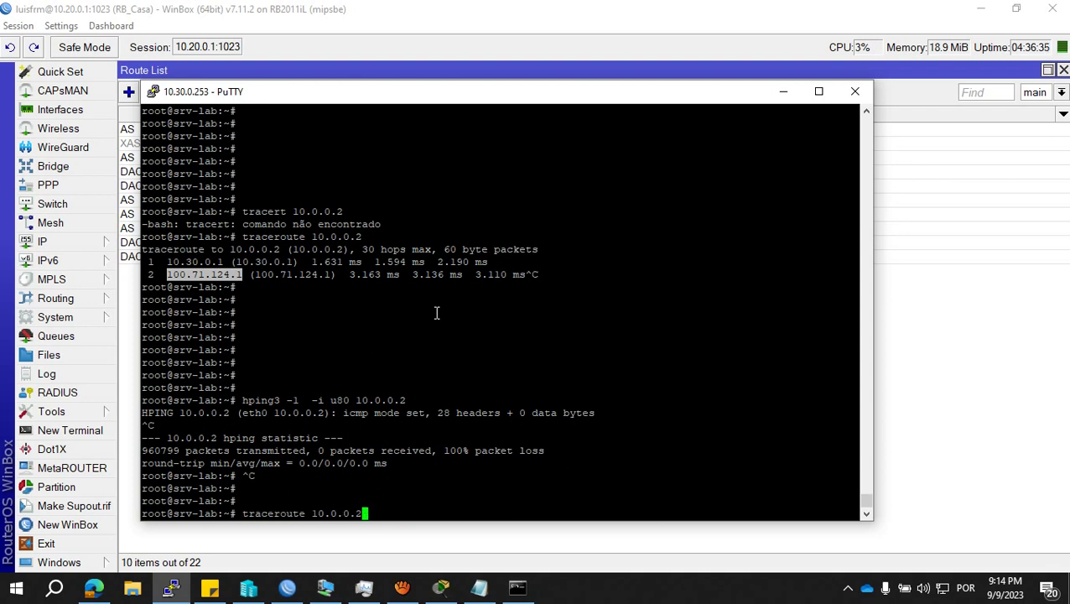
key(Return)
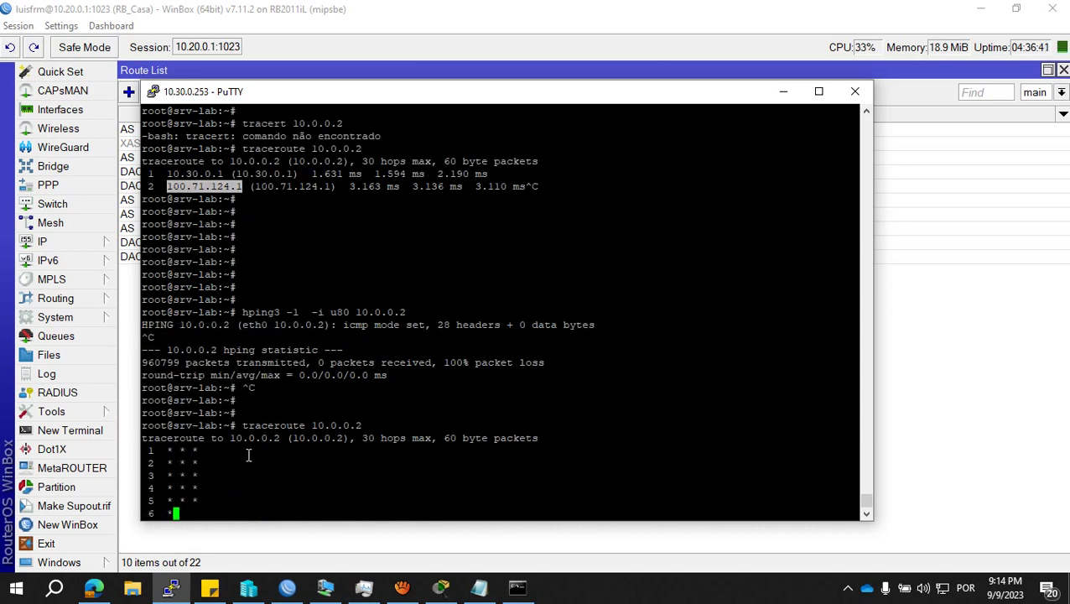
- Ping 10.0.0.1 again from the Windows Command Prompt to test reachability through the blackhole route
click(518, 587)
key(Return)
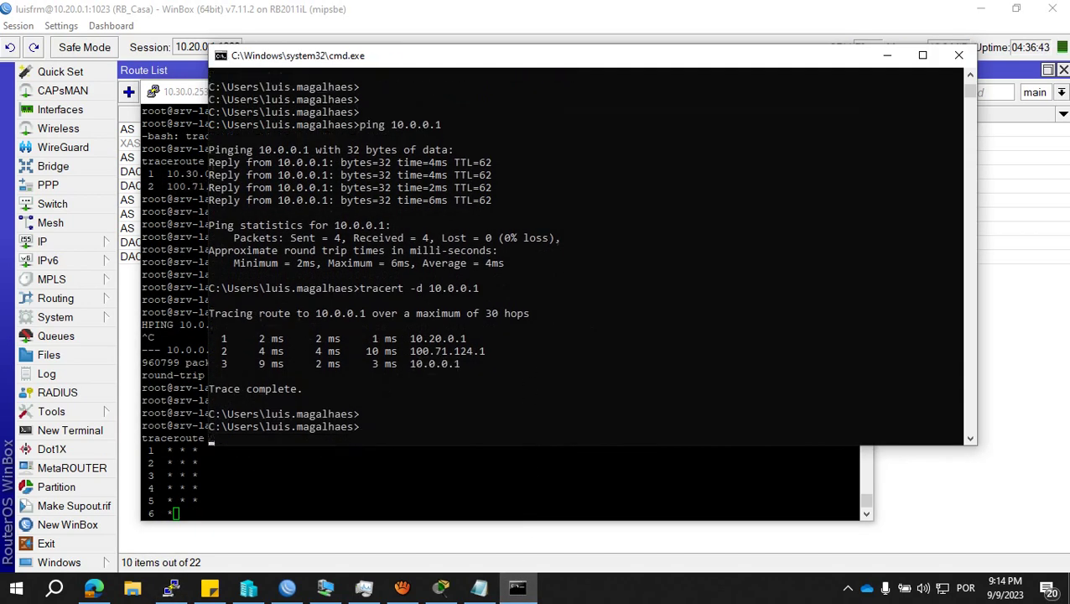
key(Up)
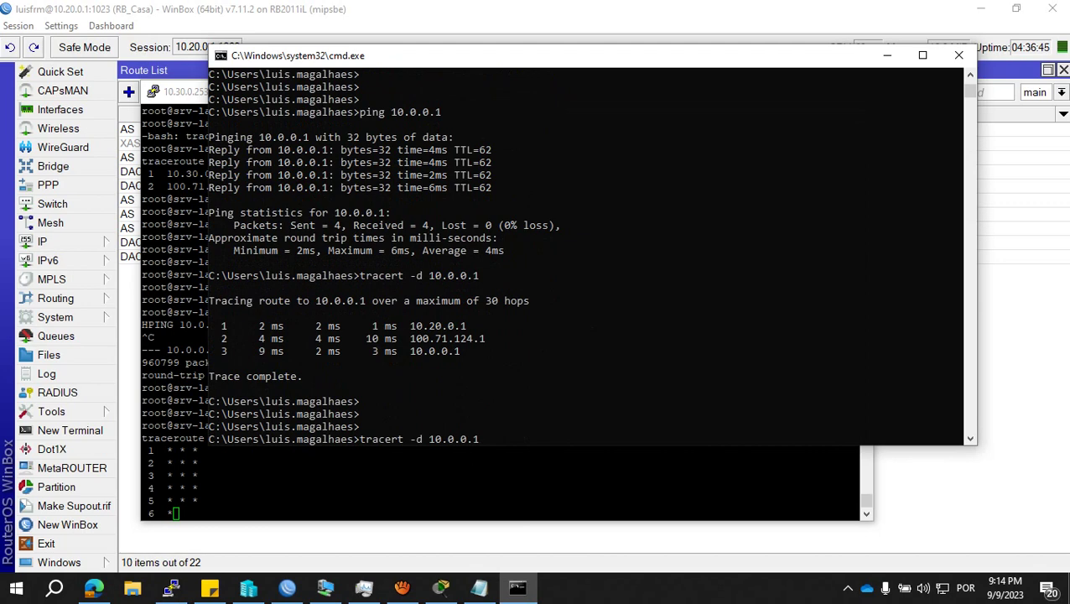
key(Up)
key(Return)
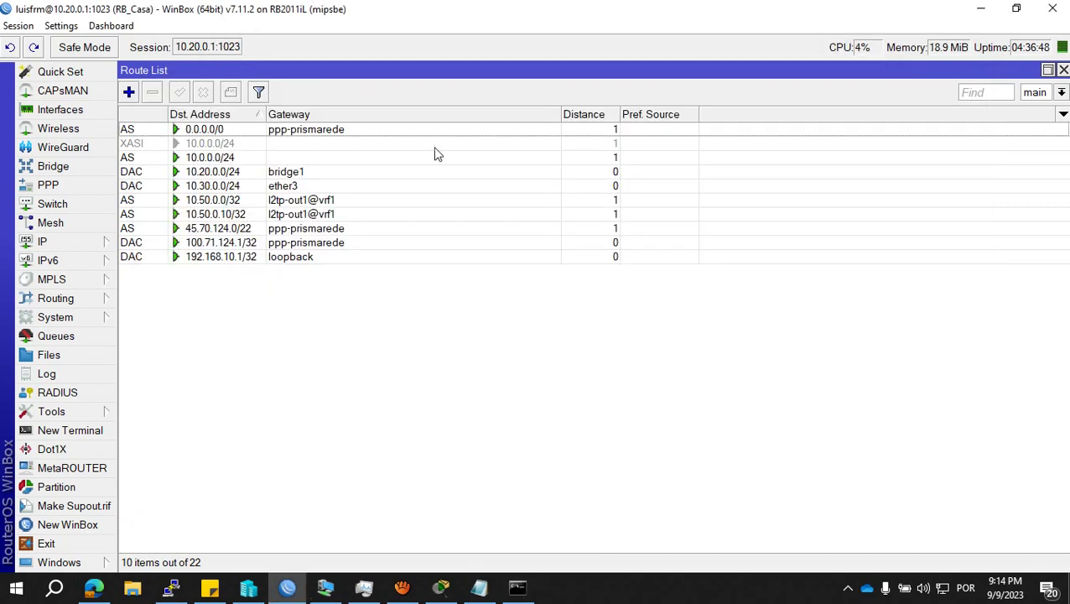
click(222, 6)
click(508, 592)
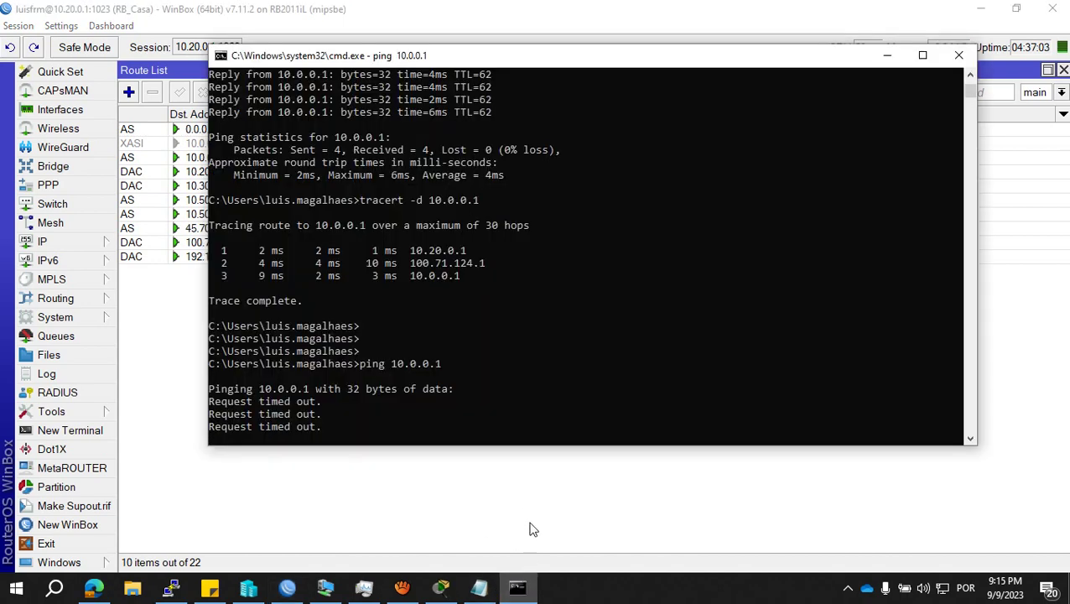
key(super+r)
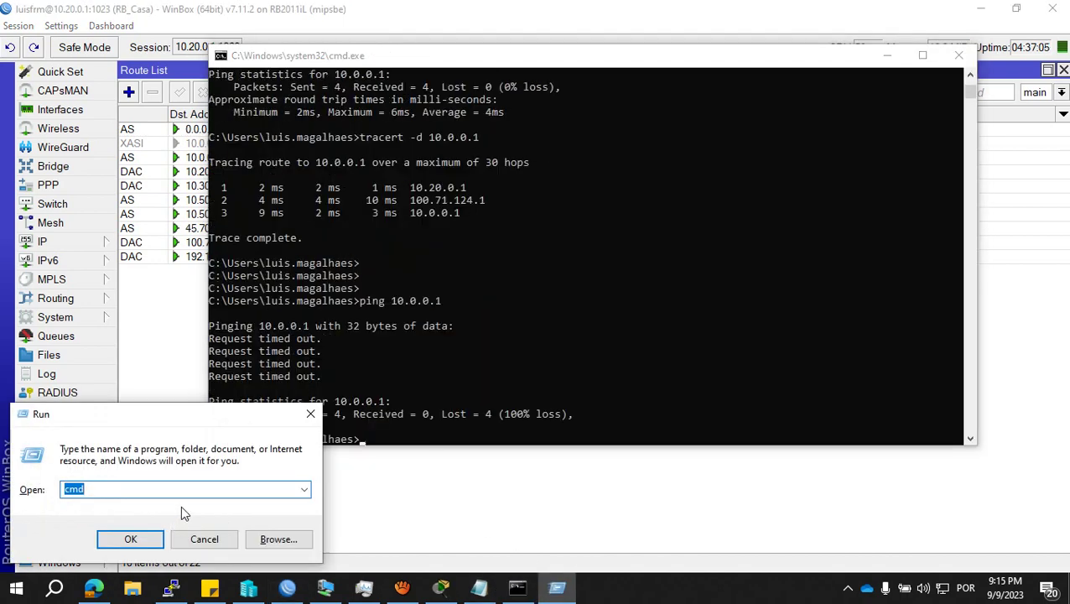
click(432, 497)
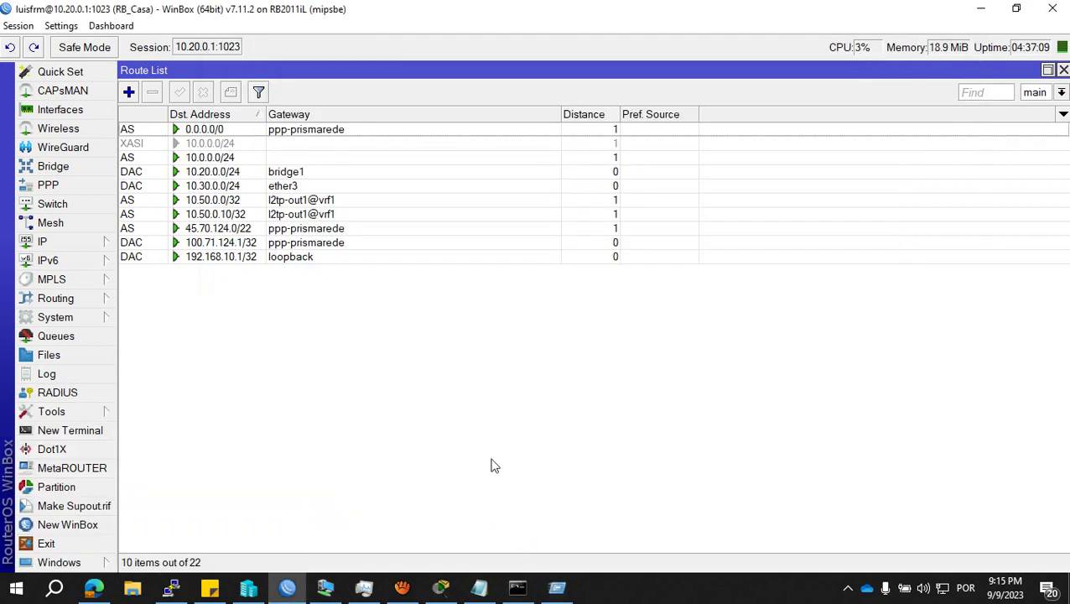
- Return to the PuTTY session and rerun hping3 -1 -i u80 10.0.0.2
click(171, 587)
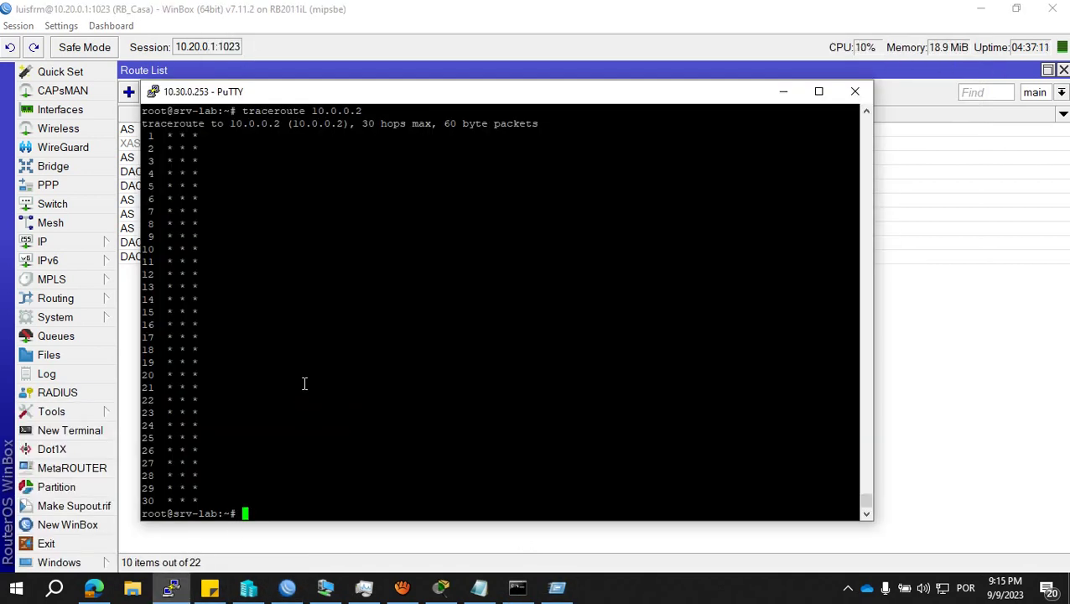
key(ctrl+c)
key(ctrl+c)
key(Return)
key(Return)
key(Return)
key(Up)
key(Up)
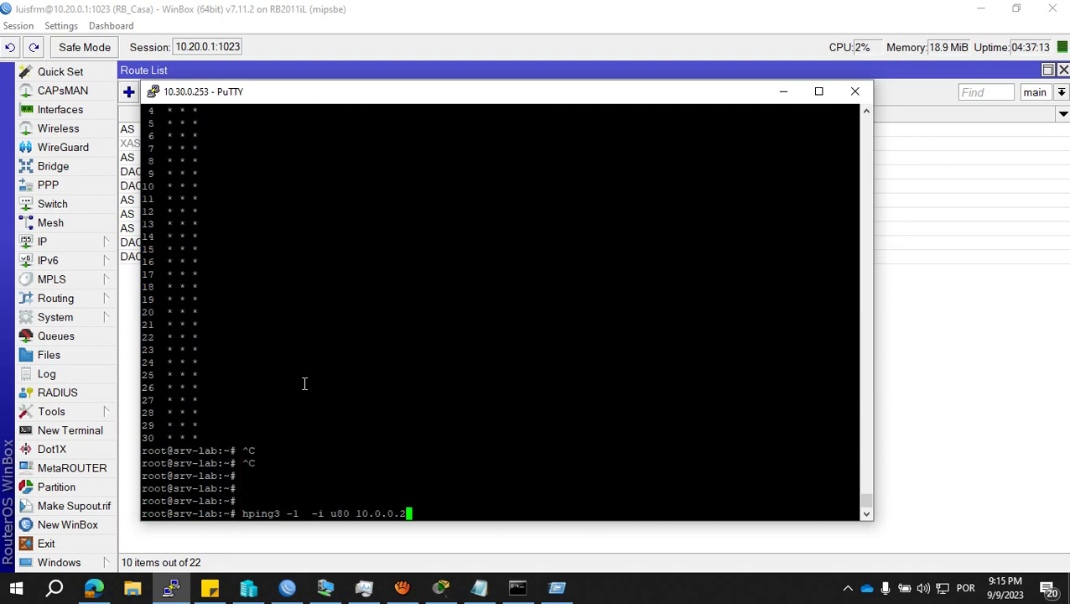
key(Return)
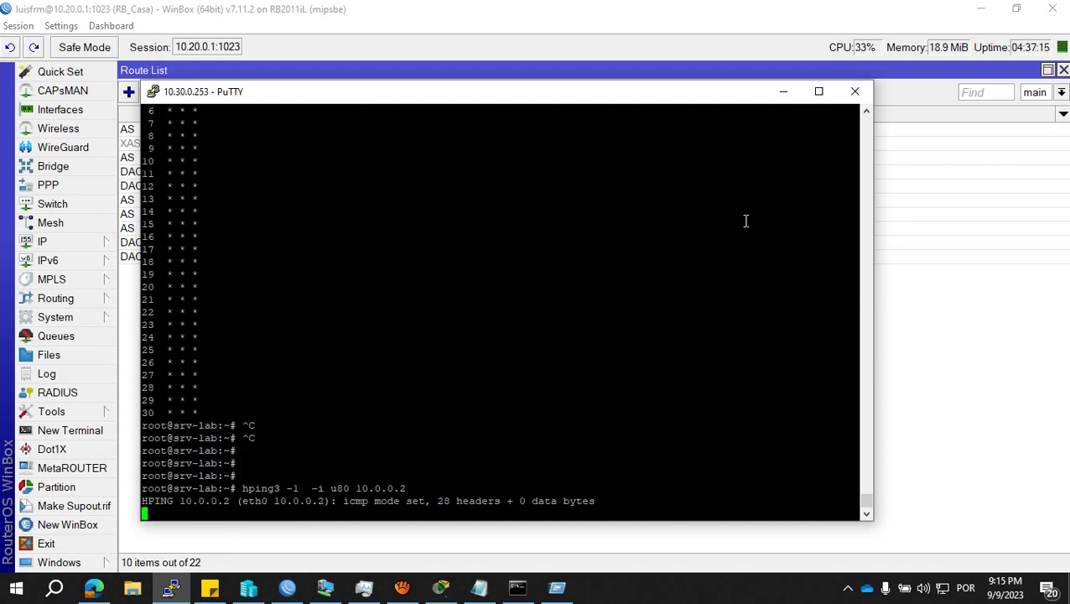
- Switch to WinBox and delete the enabled 10.0.0.0/24 blackhole route from the route list
click(937, 399)
click(210, 145)
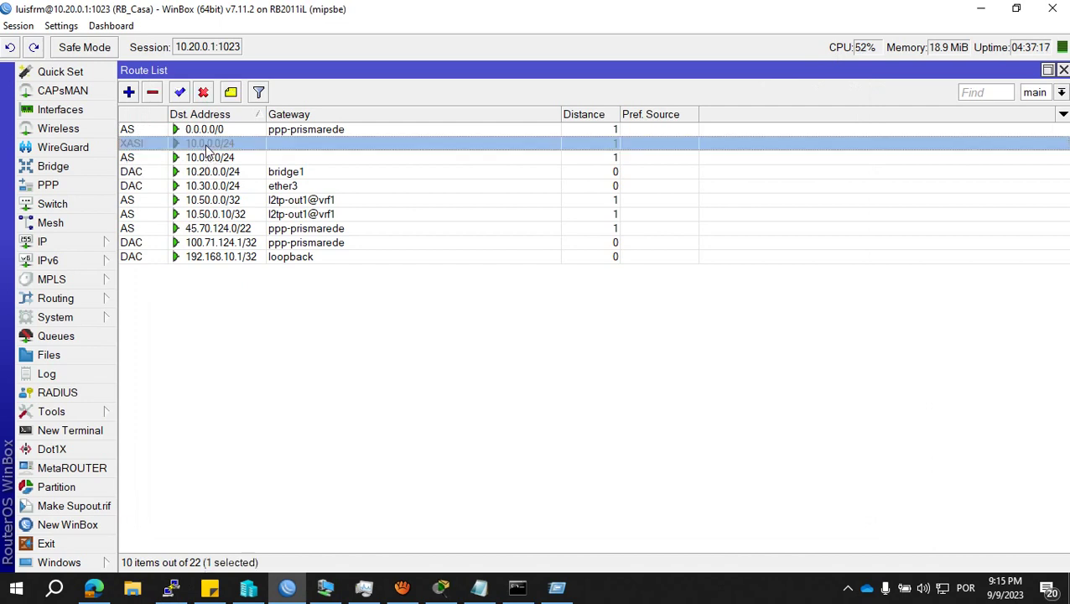
click(222, 158)
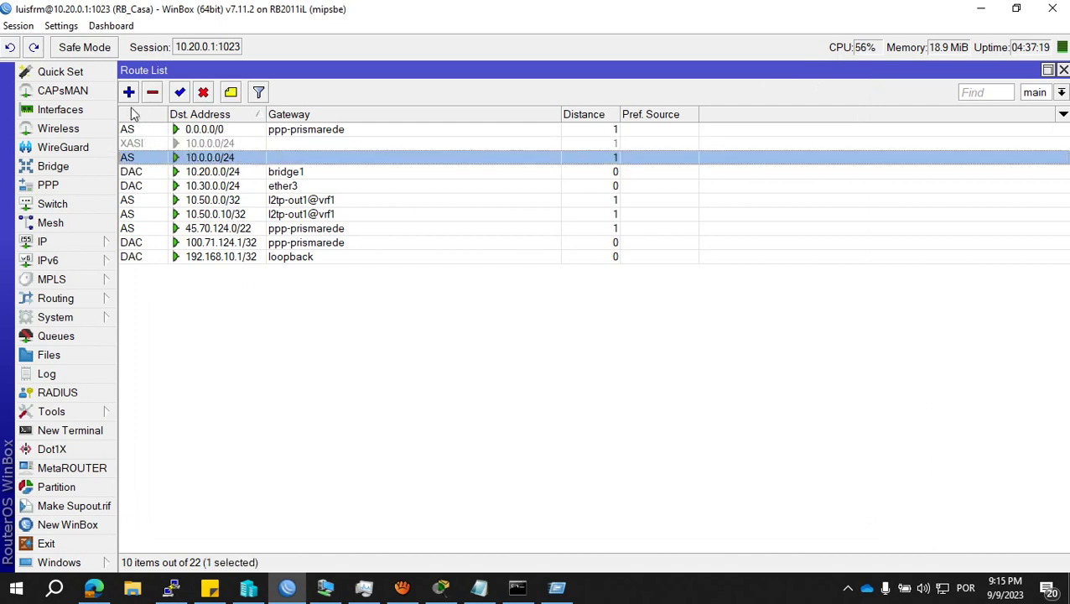
click(152, 95)
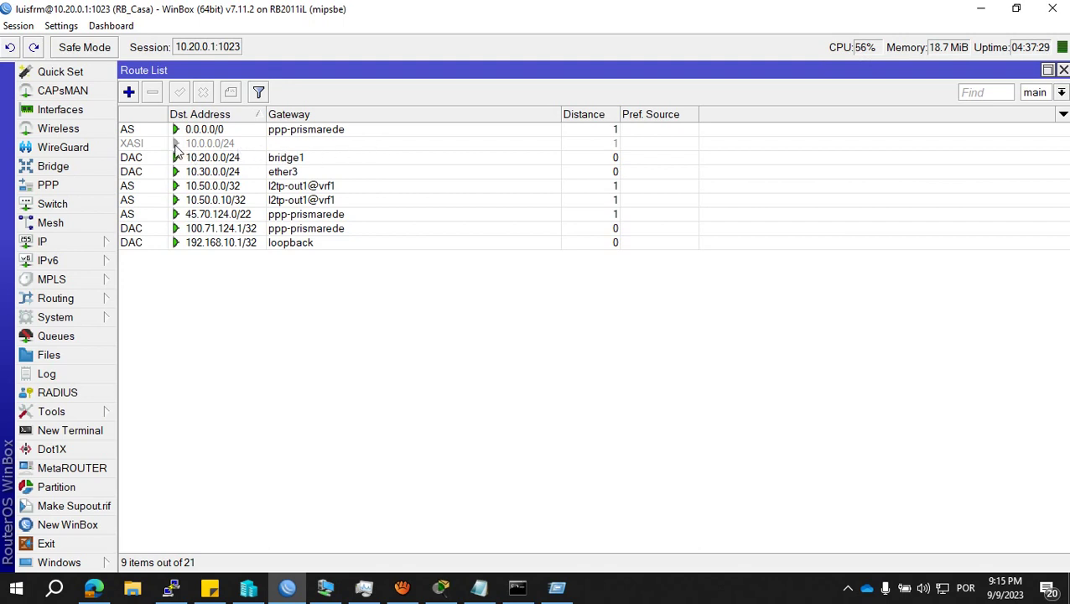
- Start a new raw firewall rule in the prerouting chain with destination address 10.0.0.0/24
click(91, 242)
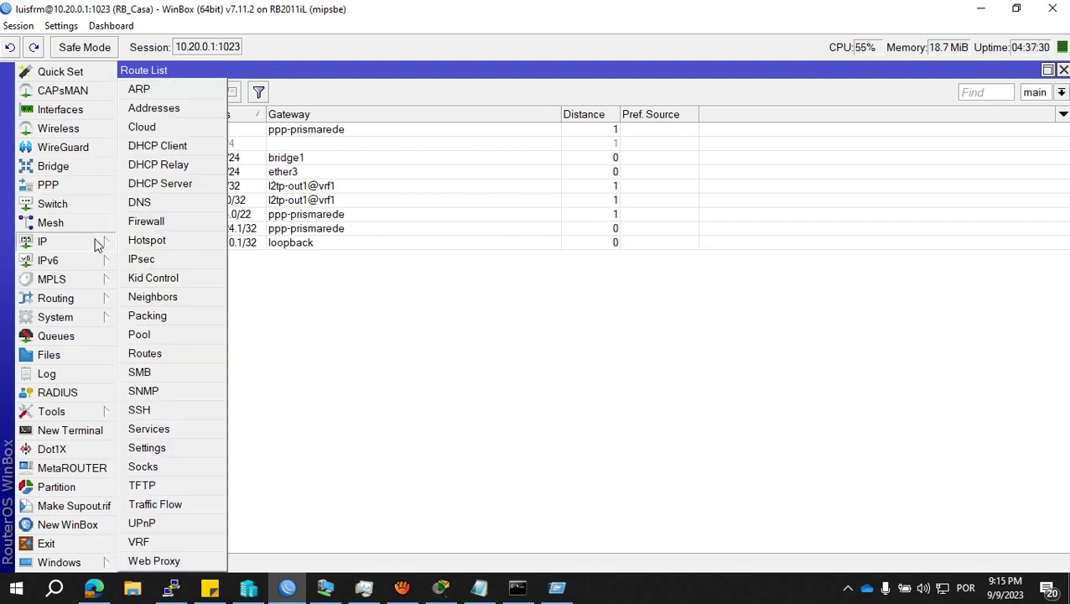
click(147, 223)
click(279, 92)
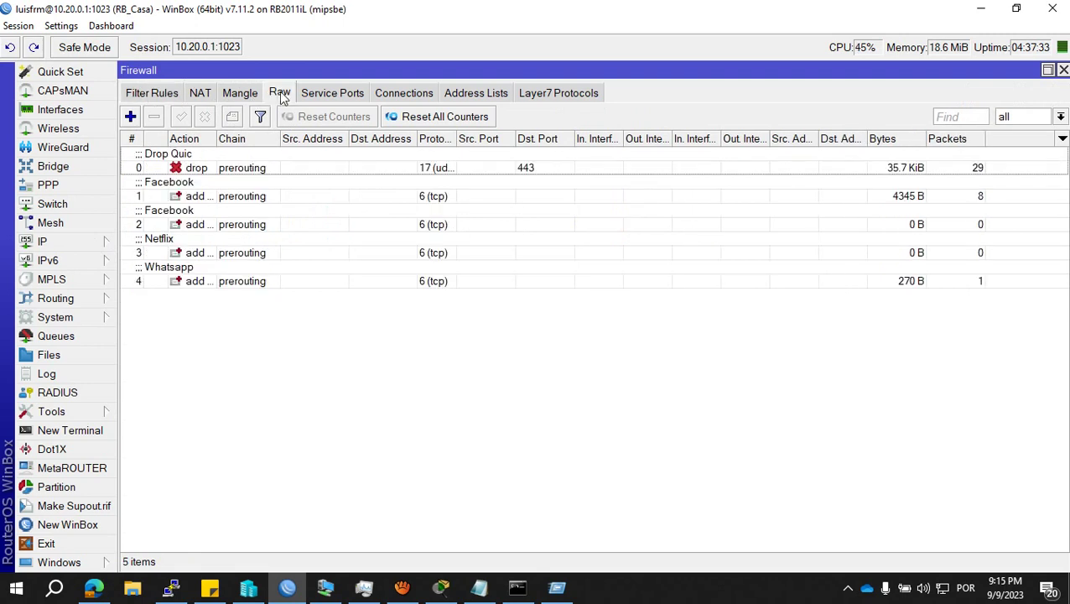
click(131, 117)
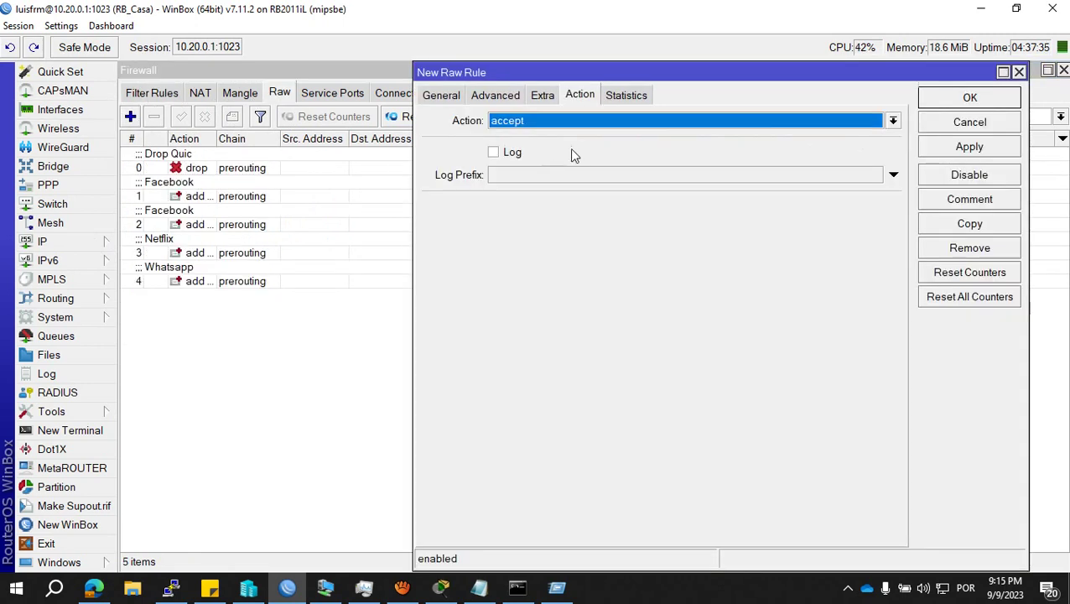
click(442, 96)
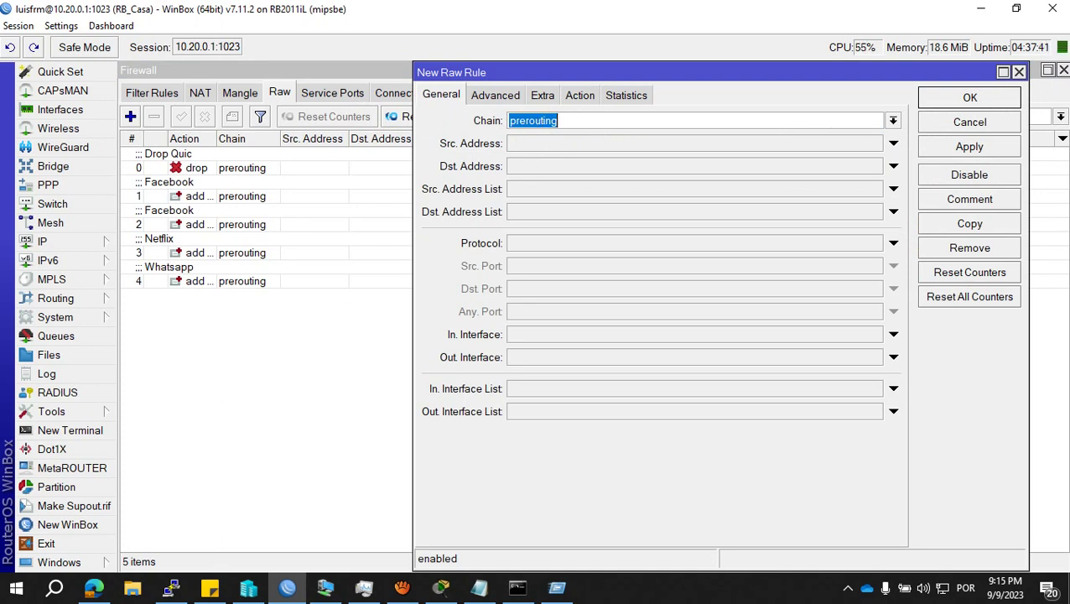
key(alt+Tab)
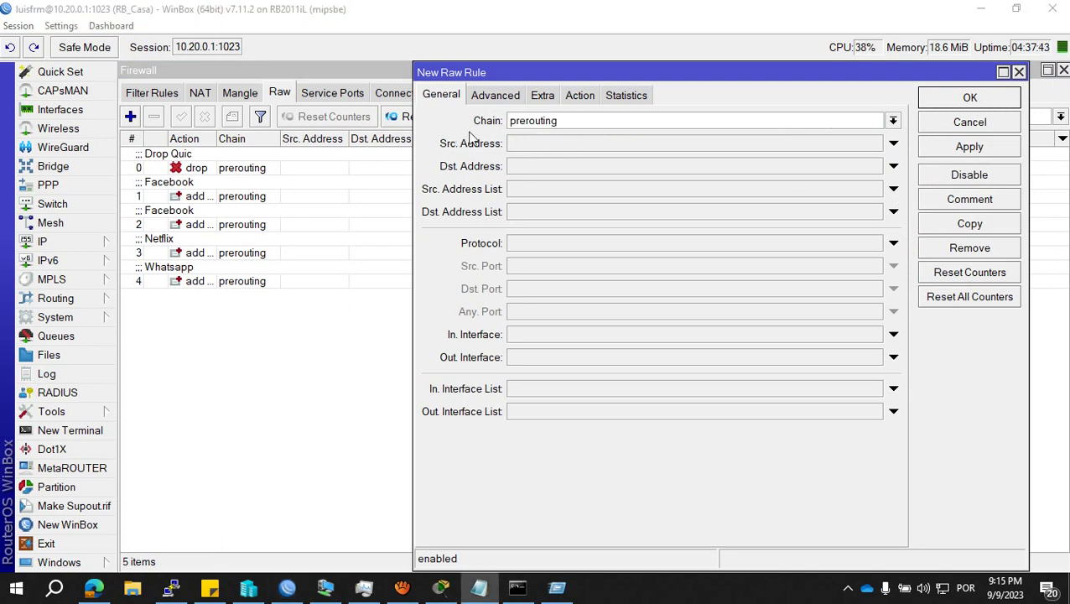
click(525, 167)
text(10.0.0.0)
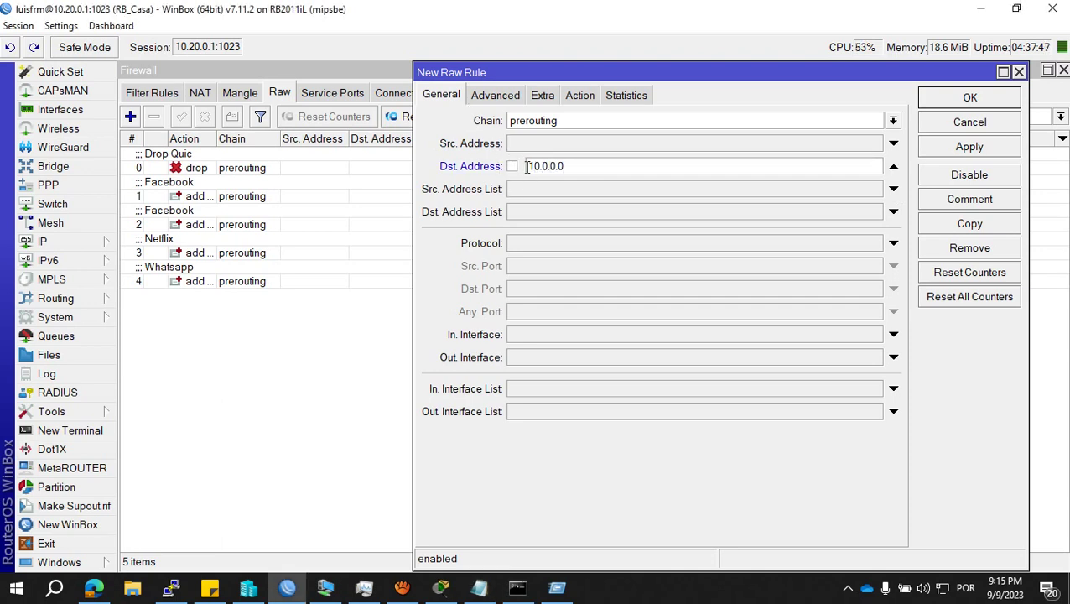
text(/24)
- Set the new raw rule's action to drop and save the rule
click(572, 98)
click(536, 126)
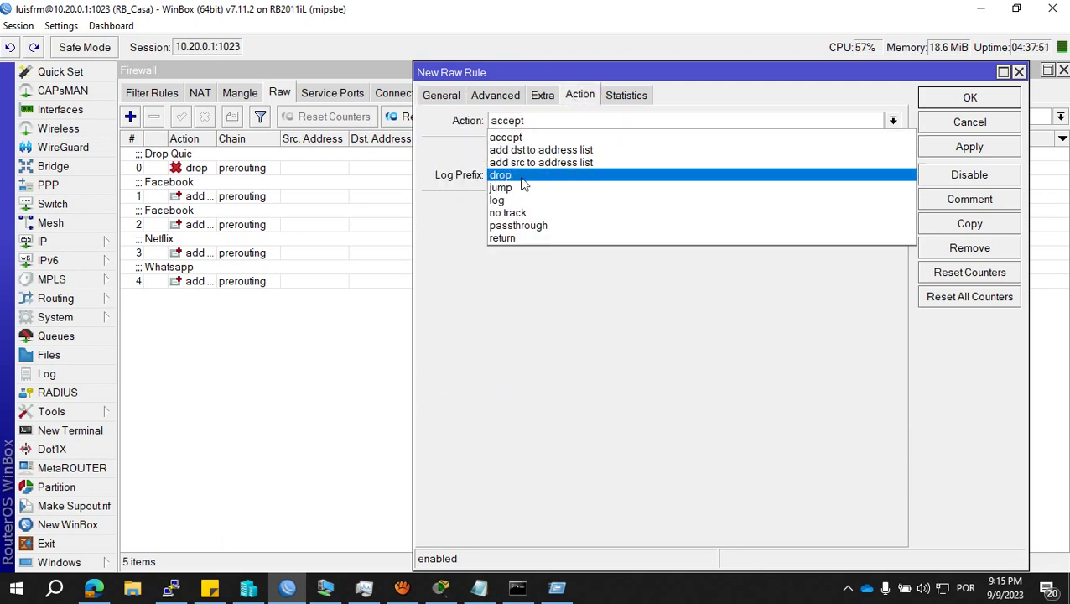
click(511, 172)
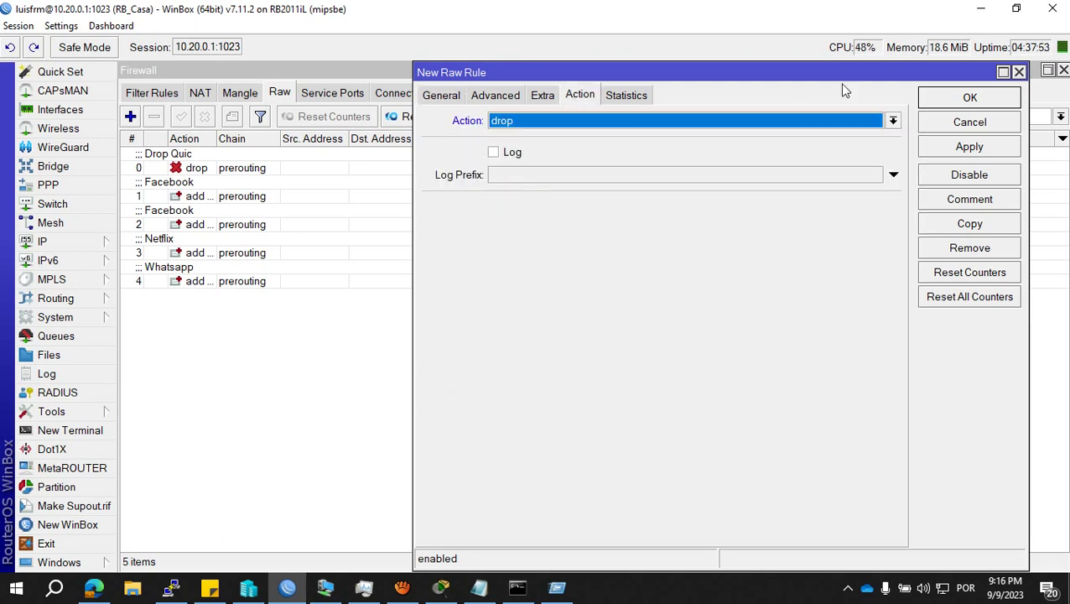
click(946, 98)
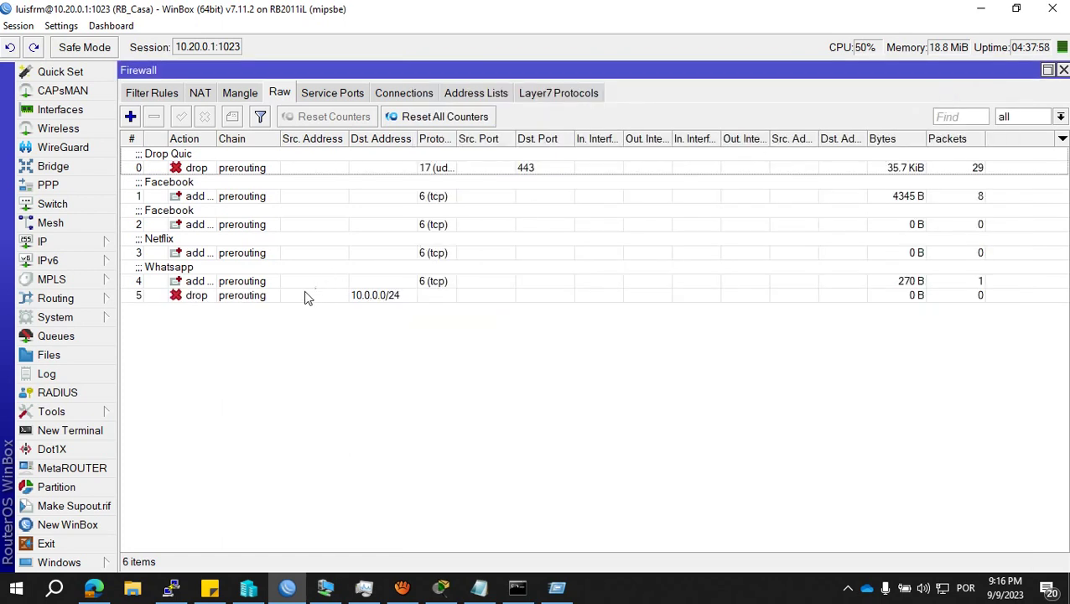
- Move the 10.0.0.0/24 drop rule to the first position and reset all raw rule counters
drag(292, 296, 263, 160)
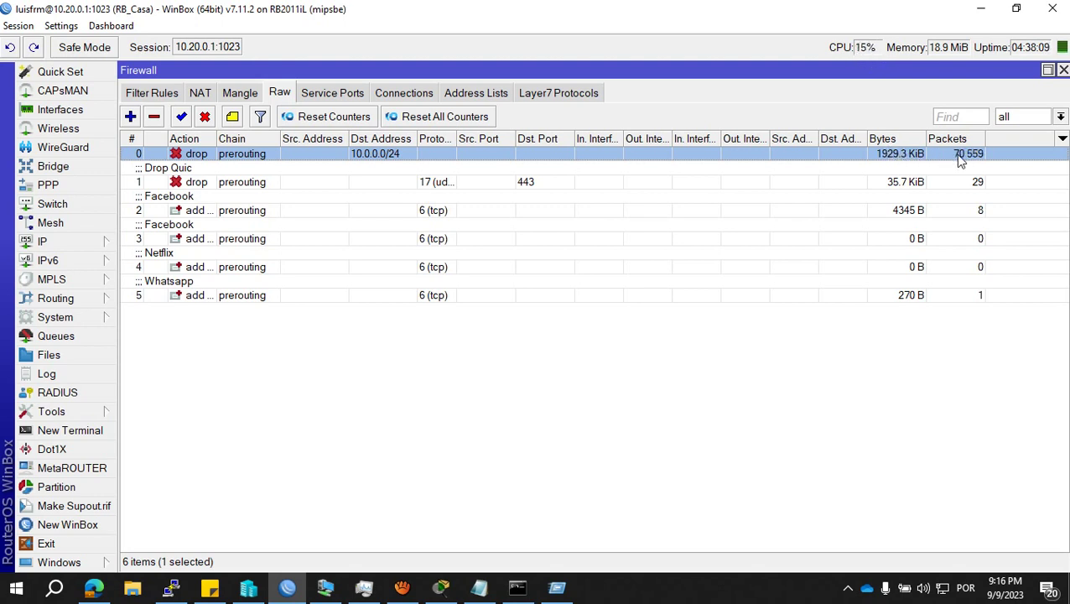
click(334, 118)
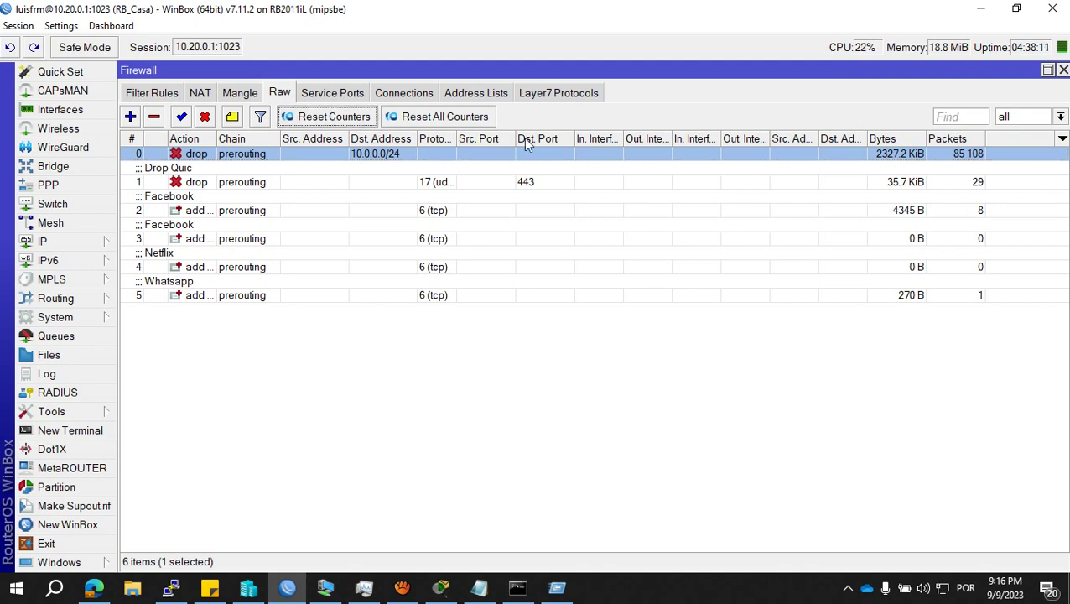
click(456, 119)
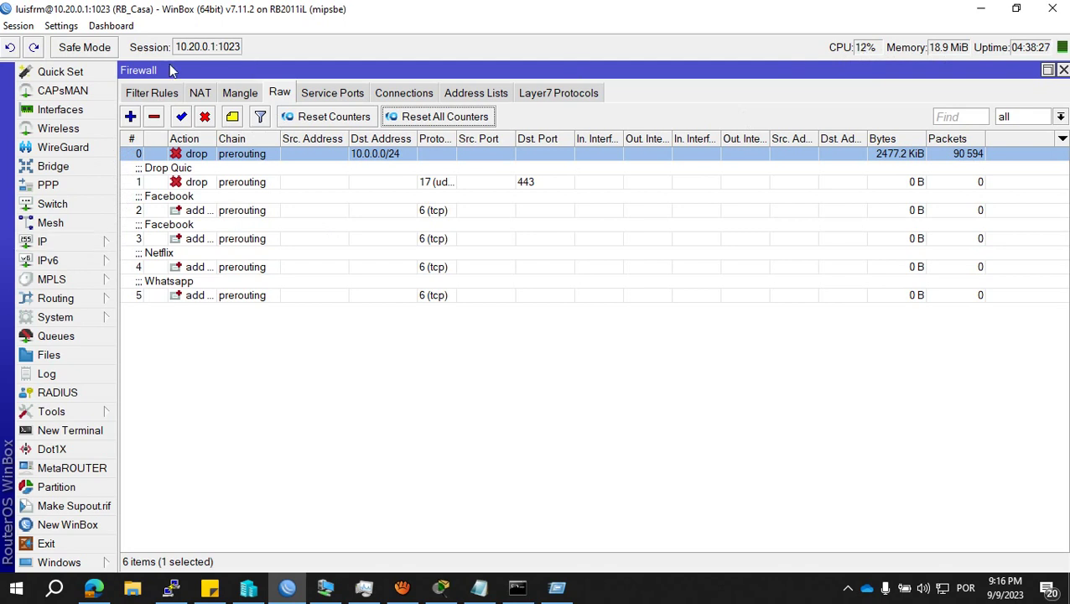
- Open the 10.0.0.0/24 raw drop rule to review its chain and destination address, then close it unchanged
click(98, 249)
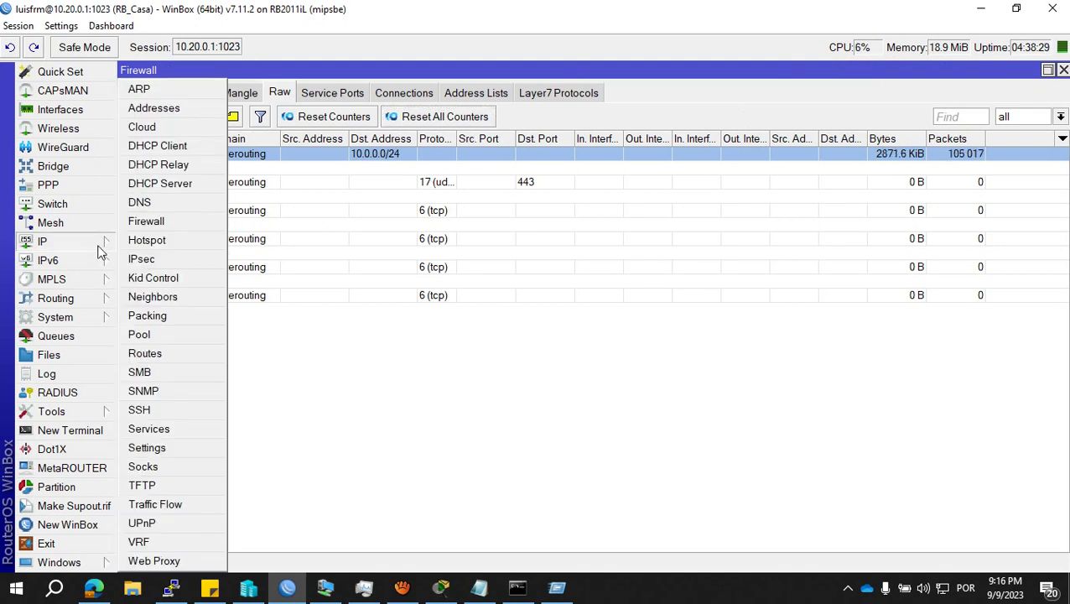
click(454, 404)
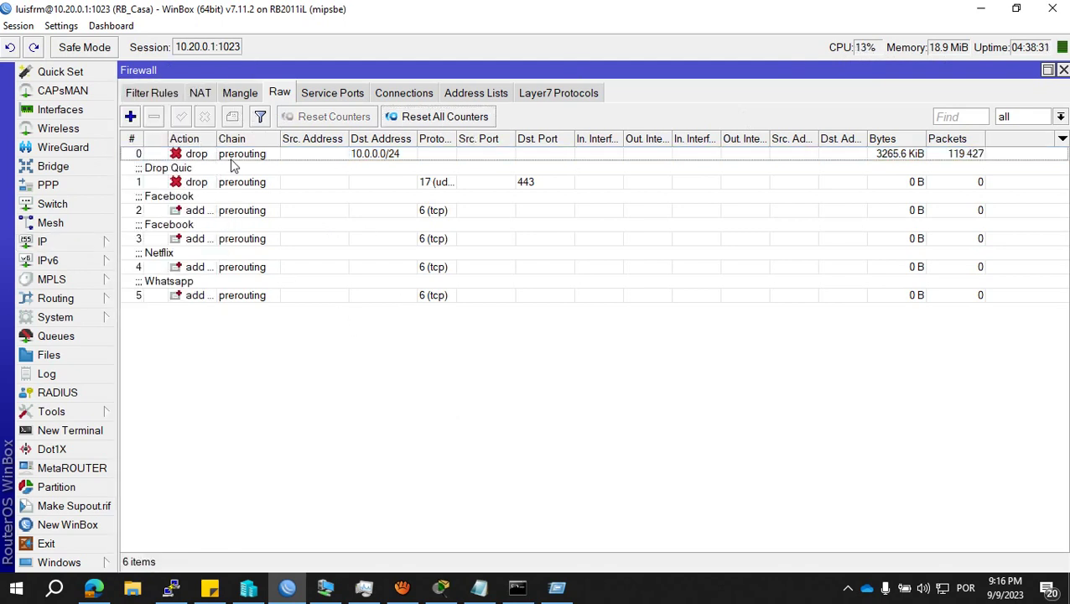
double_click(228, 157)
click(456, 95)
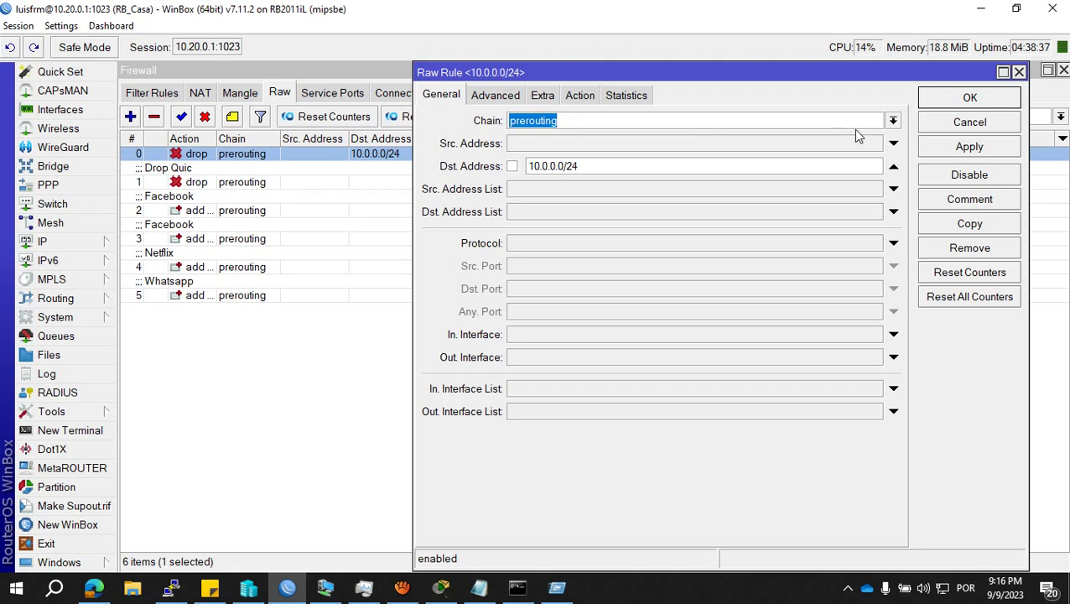
click(946, 123)
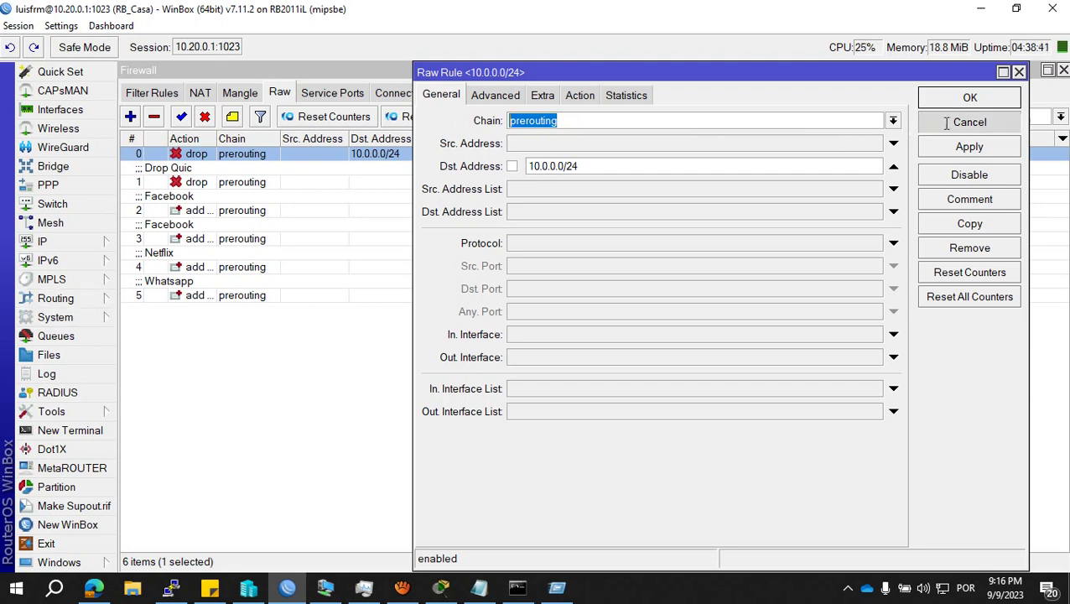
- Check the route list for the 10.0.0.0/24 entry and return to the raw firewall rules
click(88, 242)
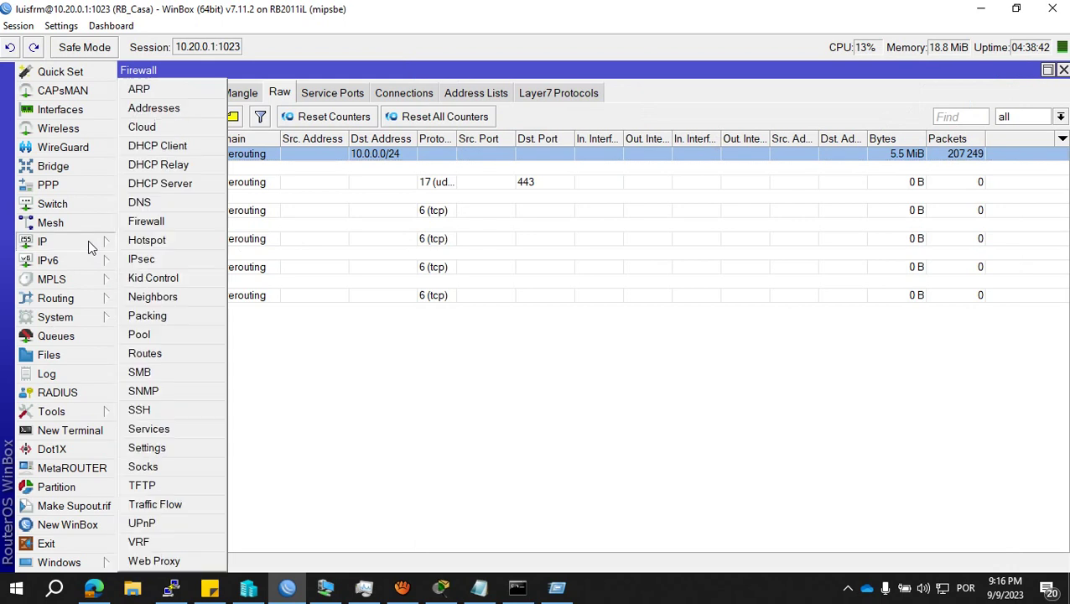
click(146, 354)
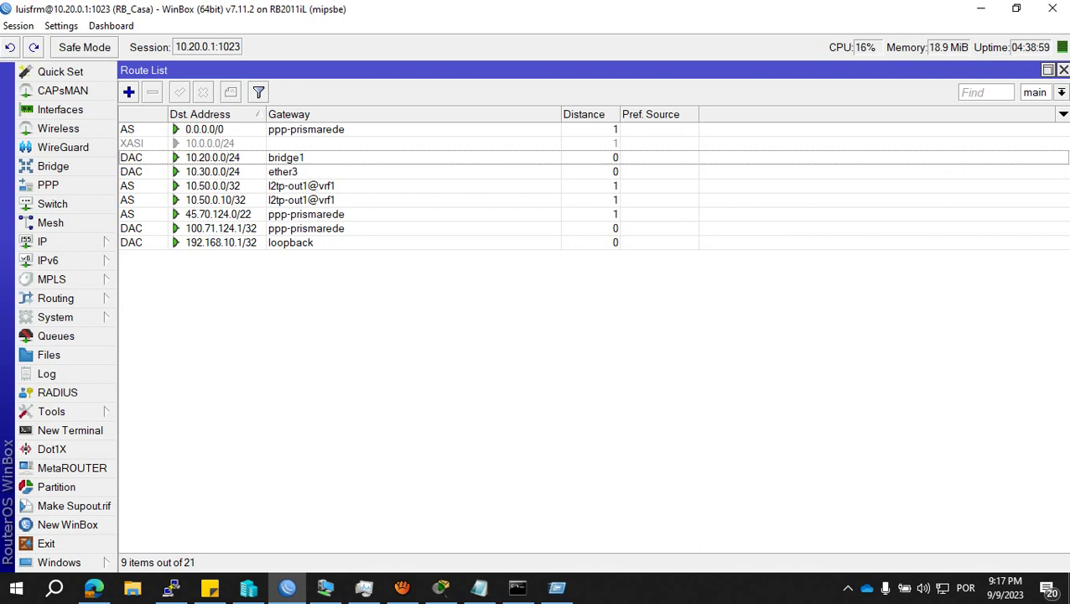
click(1063, 70)
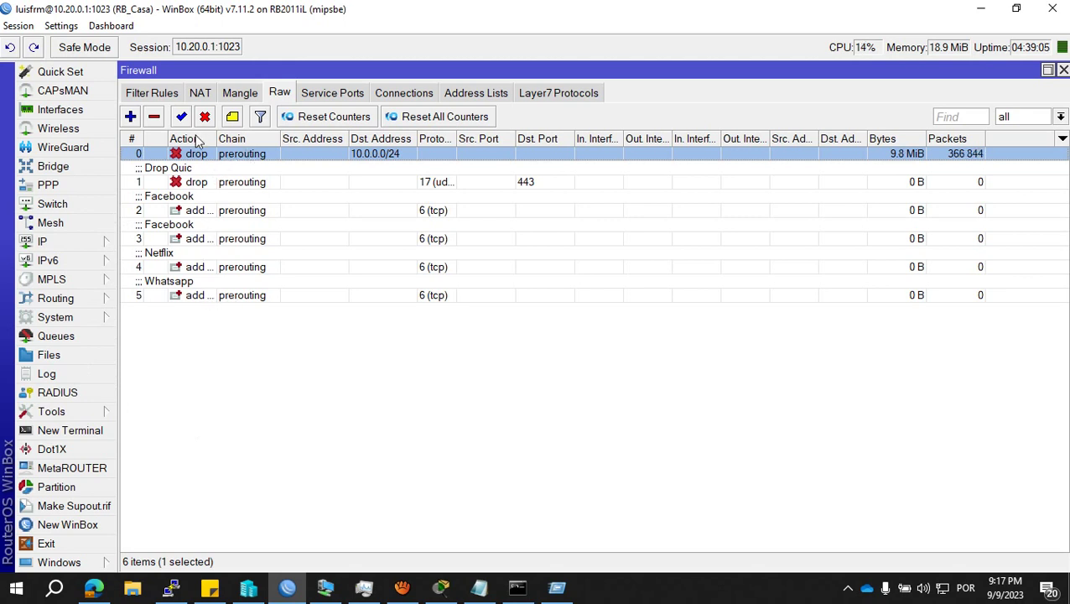
- Stop the running hping3 command in PuTTY and ping 10.0.0.1 from the Windows Command Prompt
click(172, 585)
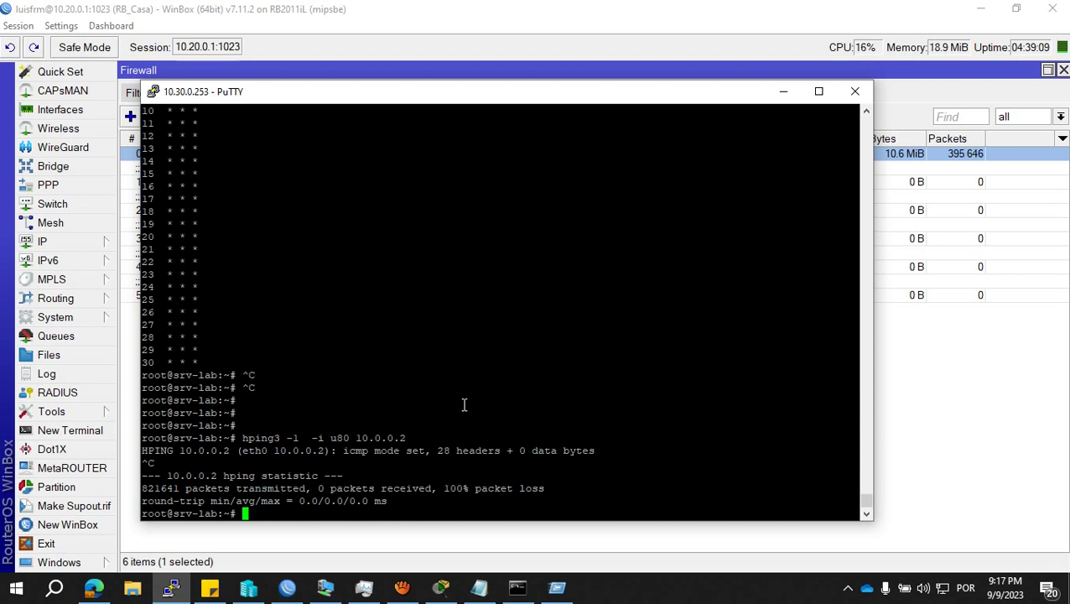
key(alt+Tab)
key(Return)
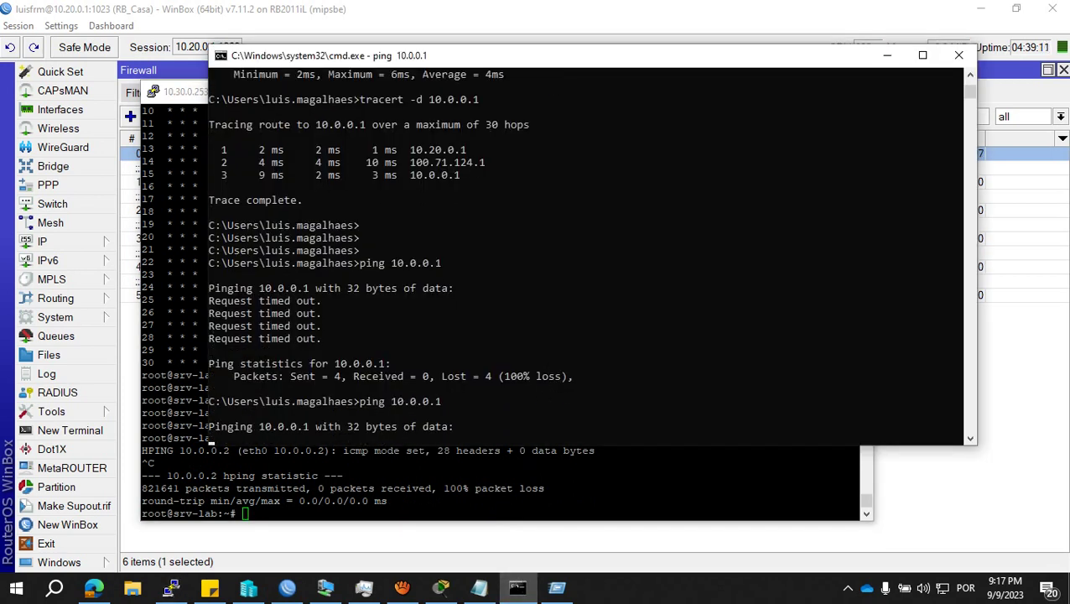
- Return to the PuTTY session and run traceroute 10.0.0.2 to test the path against the raw drop rule
click(619, 467)
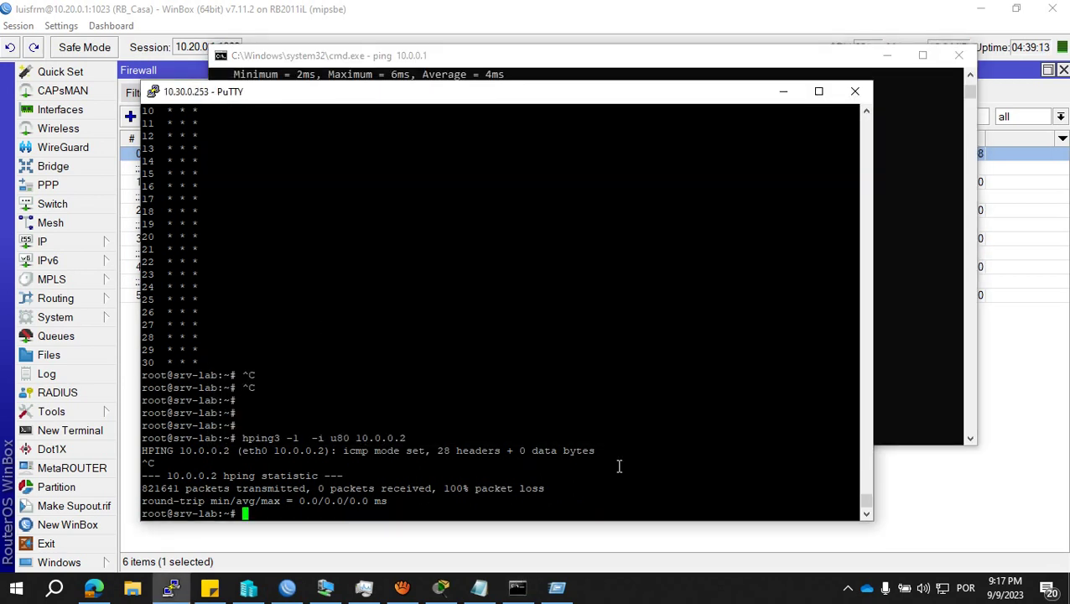
key(ctrl+c)
key(ctrl+c)
key(Return)
key(Return)
key(Return)
key(Return)
key(Return)
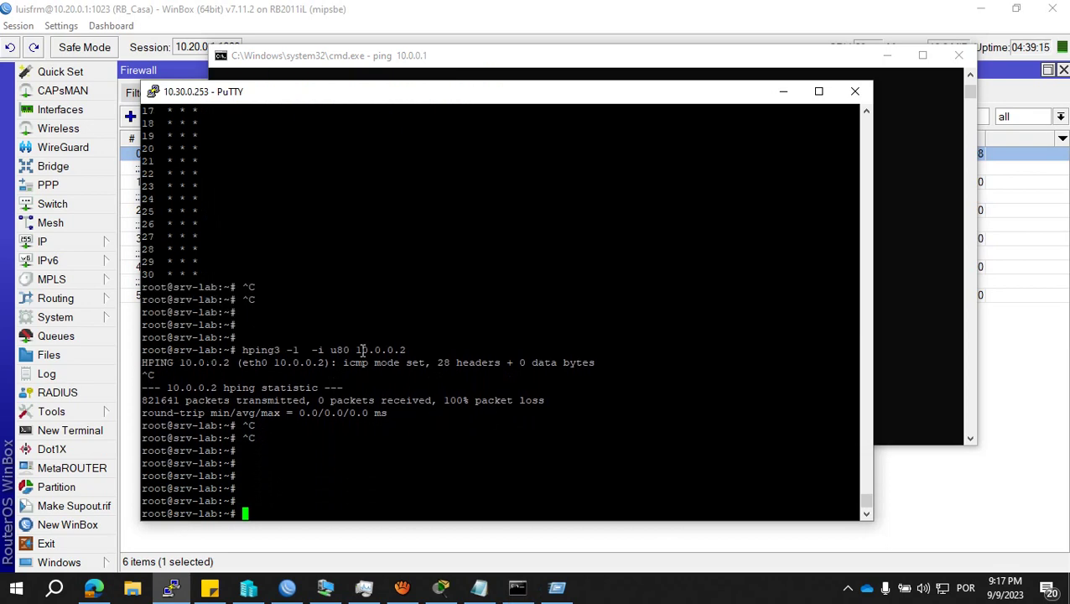
drag(354, 96, 363, 64)
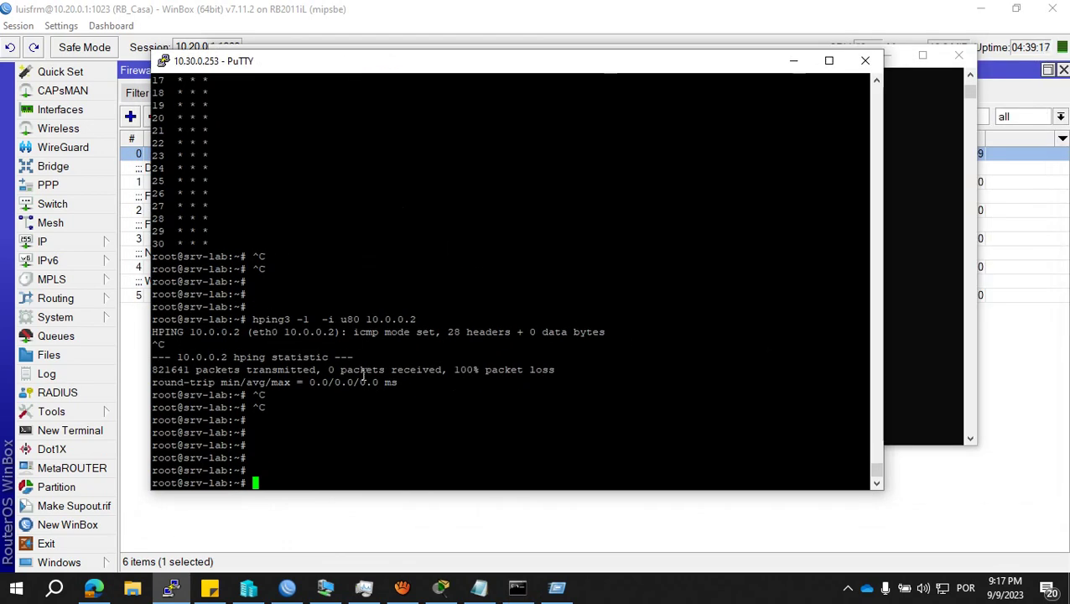
key(Return)
key(Return)
key(Up)
key(Up)
key(Return)
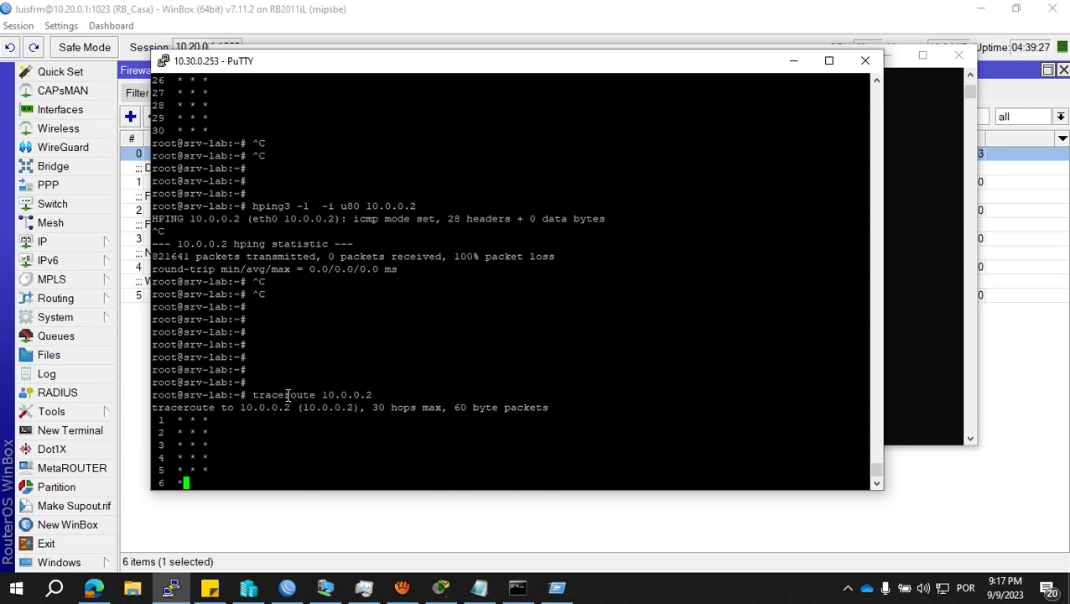
- Minimize the PuTTY and Command Prompt windows and disable the 10.0.0.0/24 raw drop rule
click(794, 60)
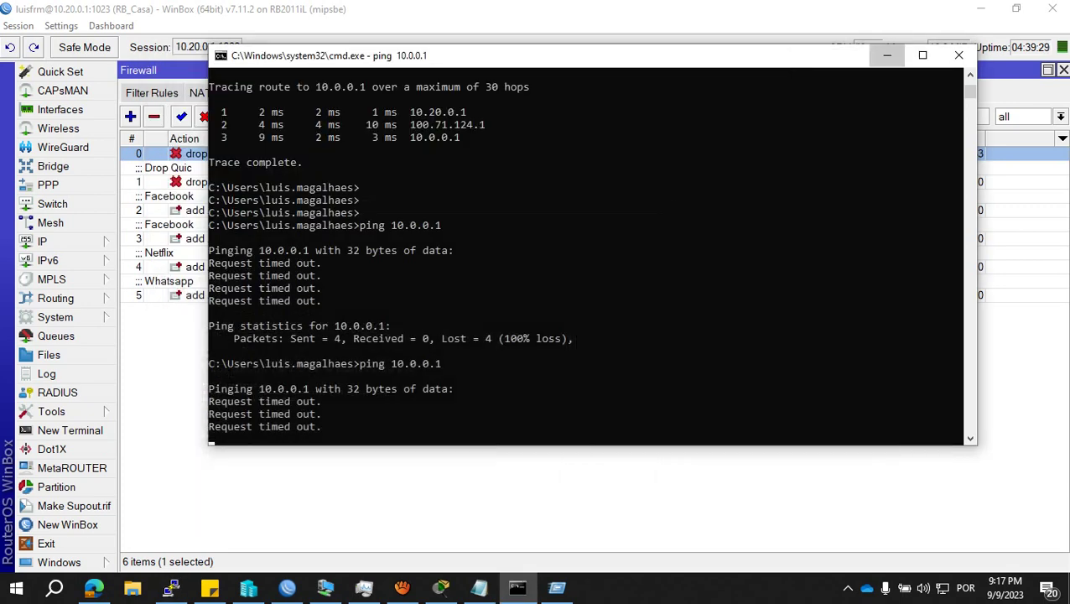
click(886, 52)
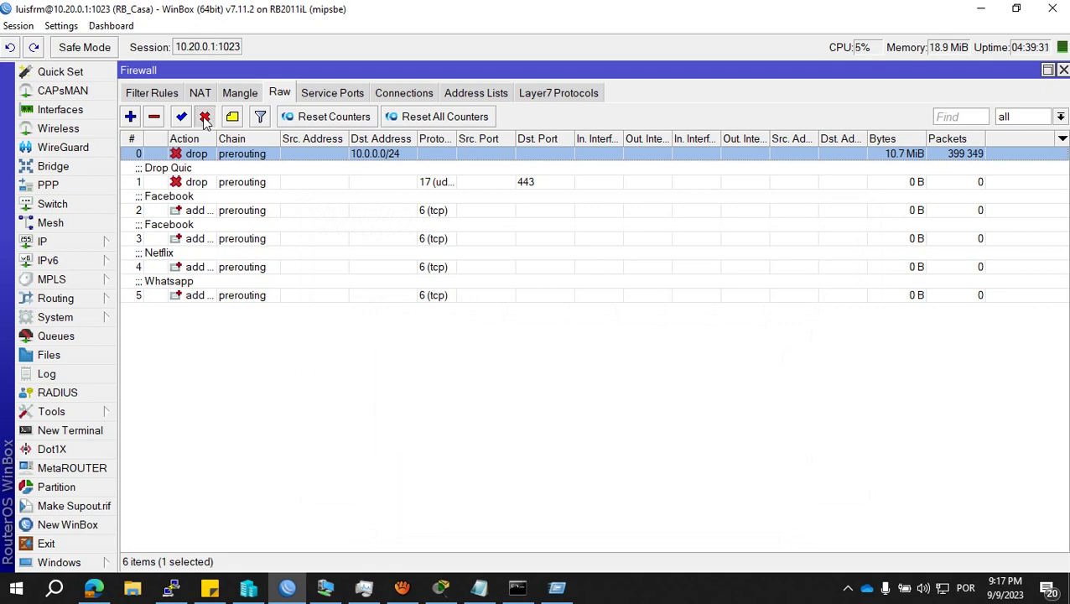
click(205, 117)
- Ping 10.0.0.1 from the Windows Command Prompt with the raw drop rule disabled
click(518, 588)
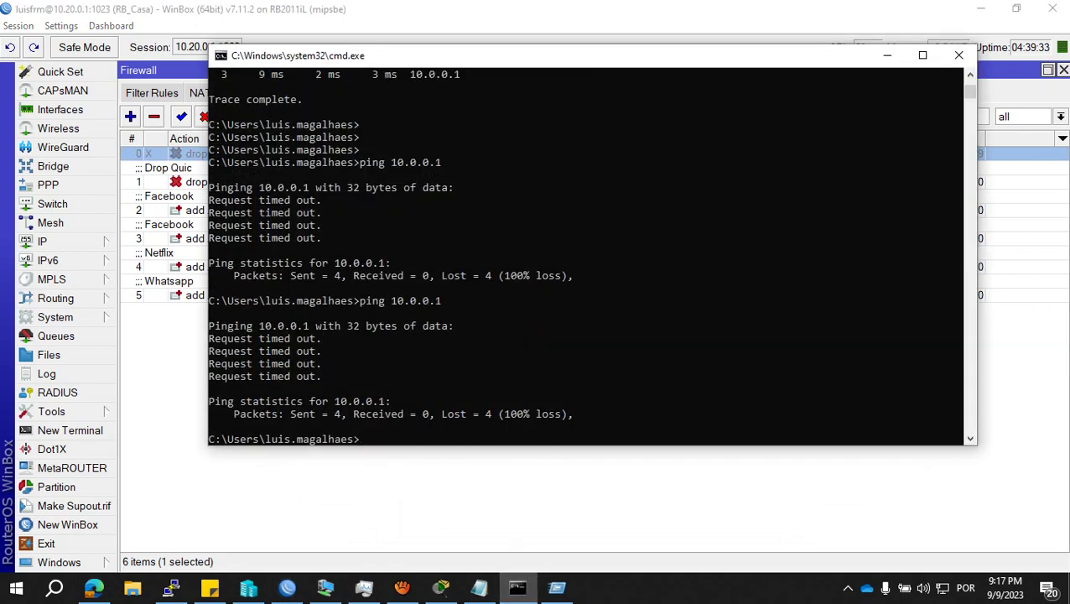
key(Up)
key(Return)
- Stop the traceroute in PuTTY, rerun hping3 -1 -i u80 10.0.0.2 and return to WinBox
key(alt+Tab)
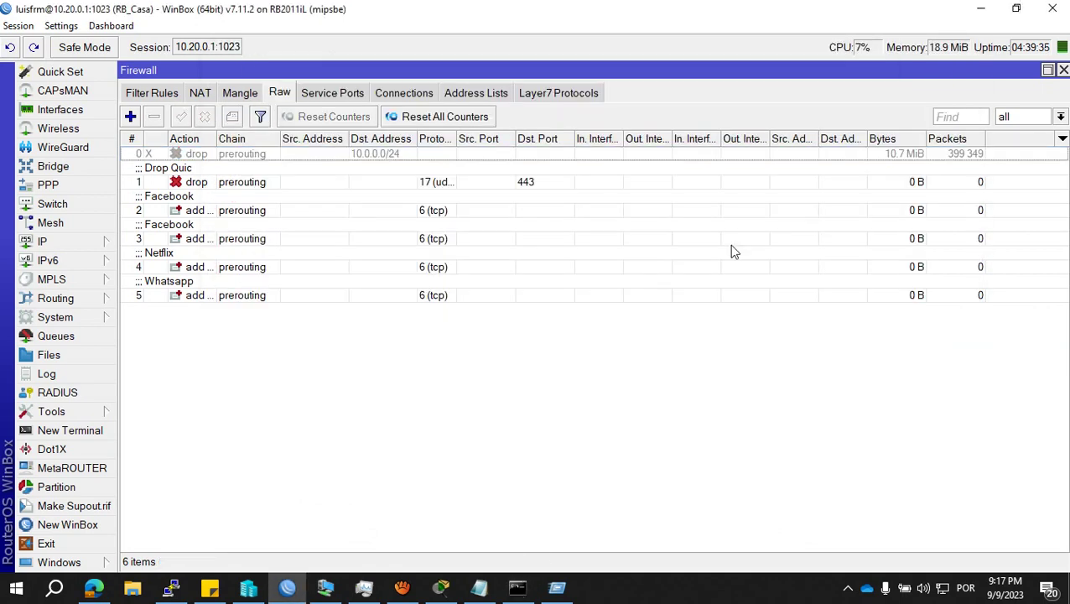
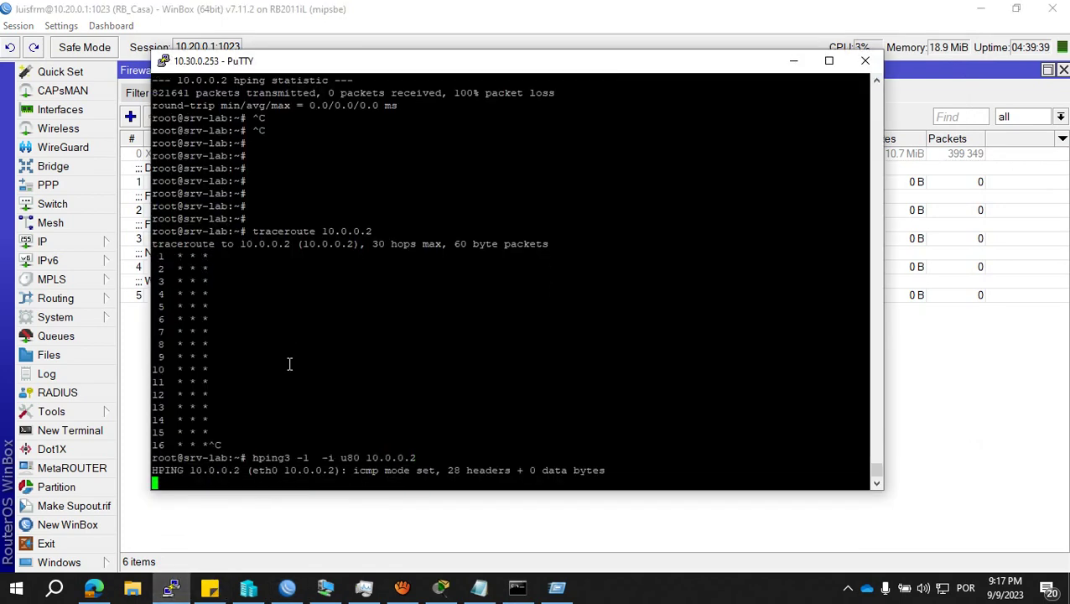
click(865, 49)
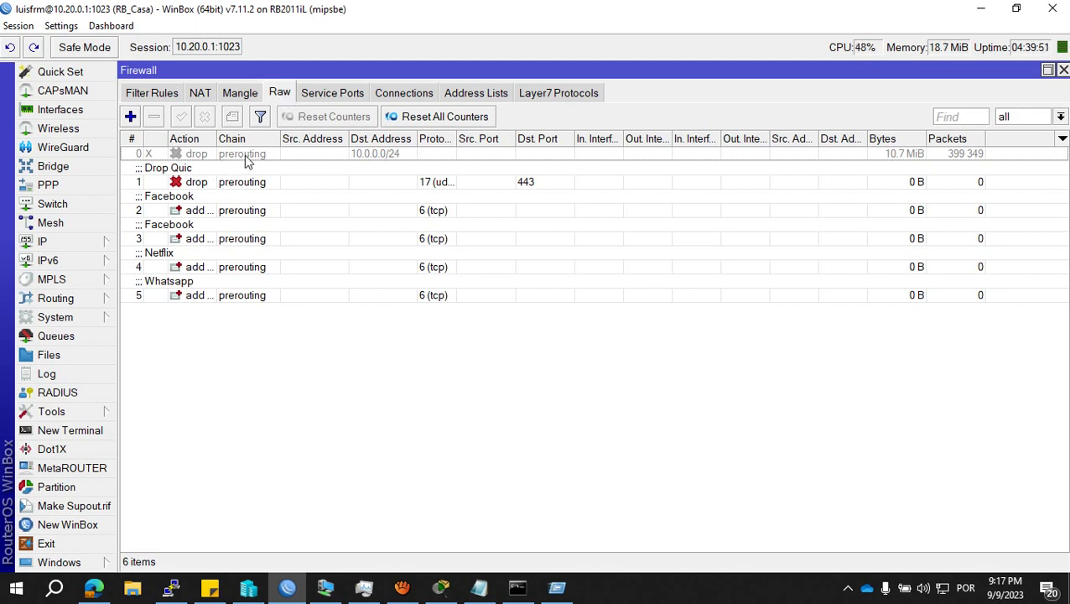
click(91, 245)
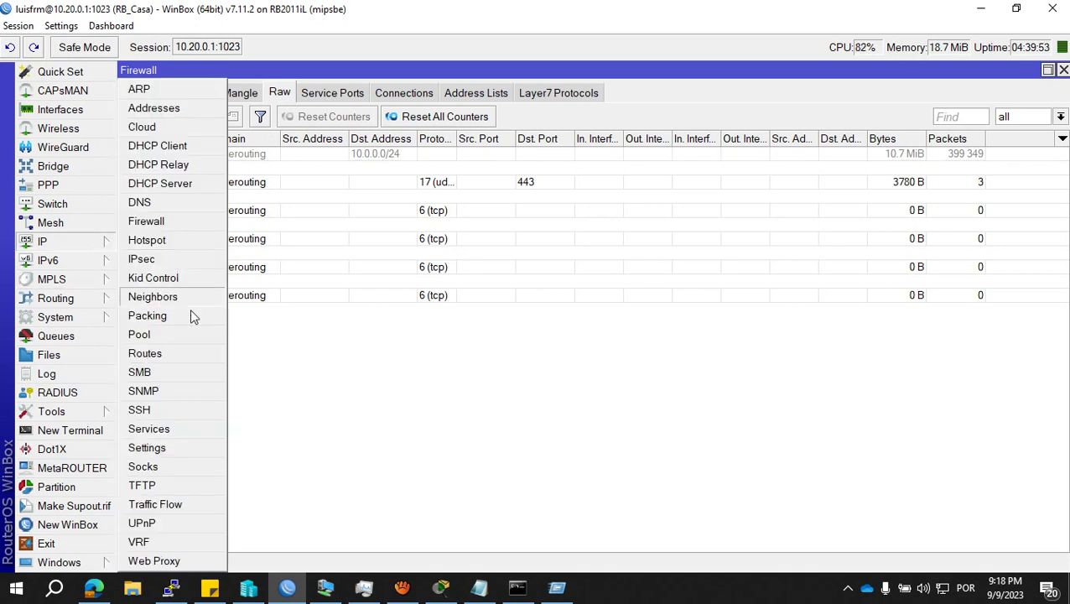